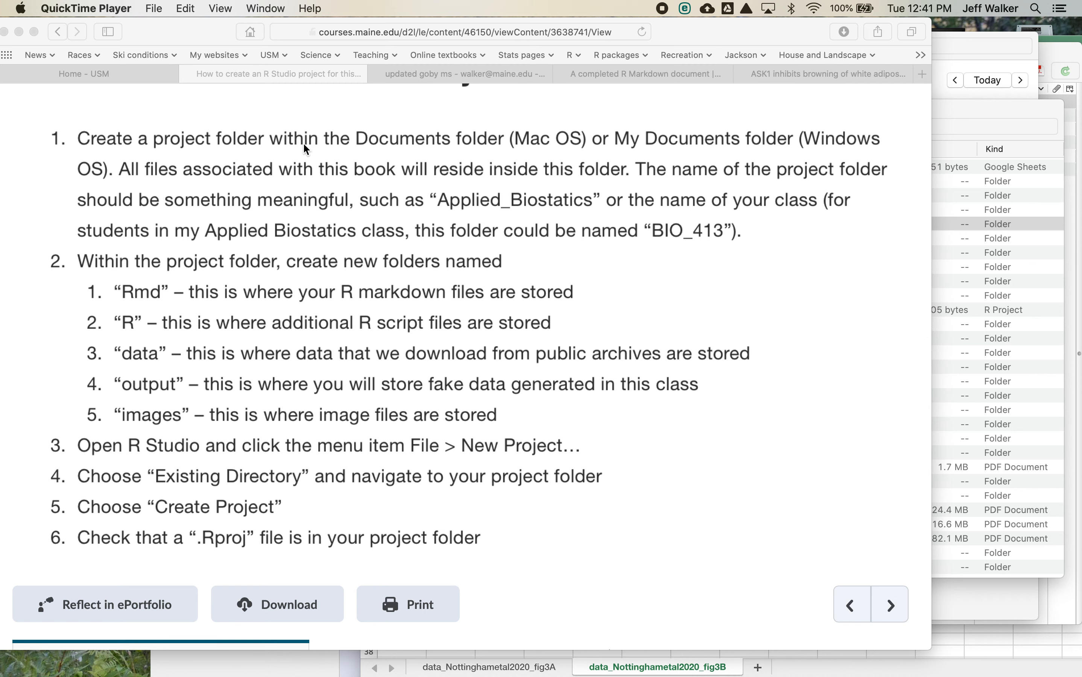
- Switch to the Finder window showing My Drive and collapse the Book PDFs folder, keeping the Teaching folder expanded
click(992, 297)
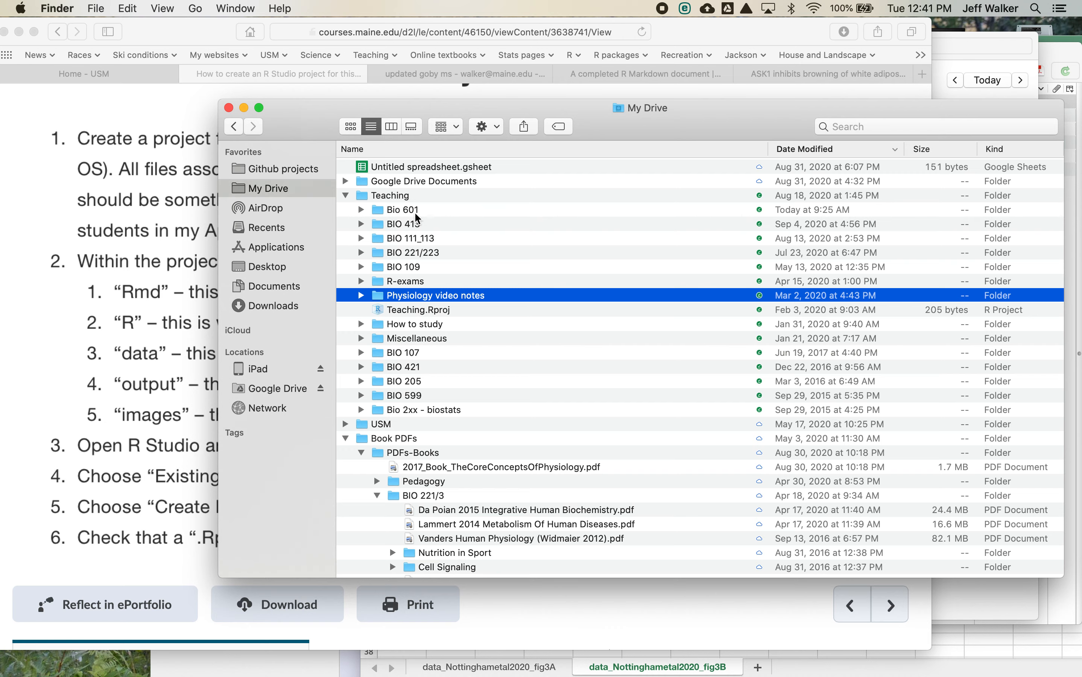
click(348, 196)
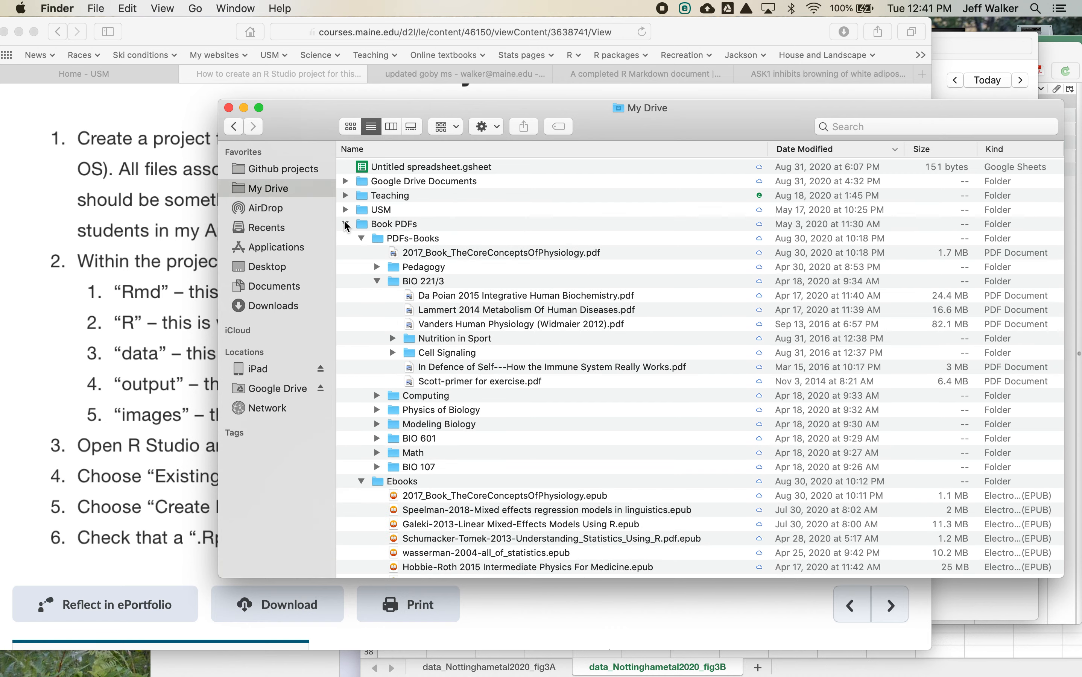
click(346, 225)
click(345, 224)
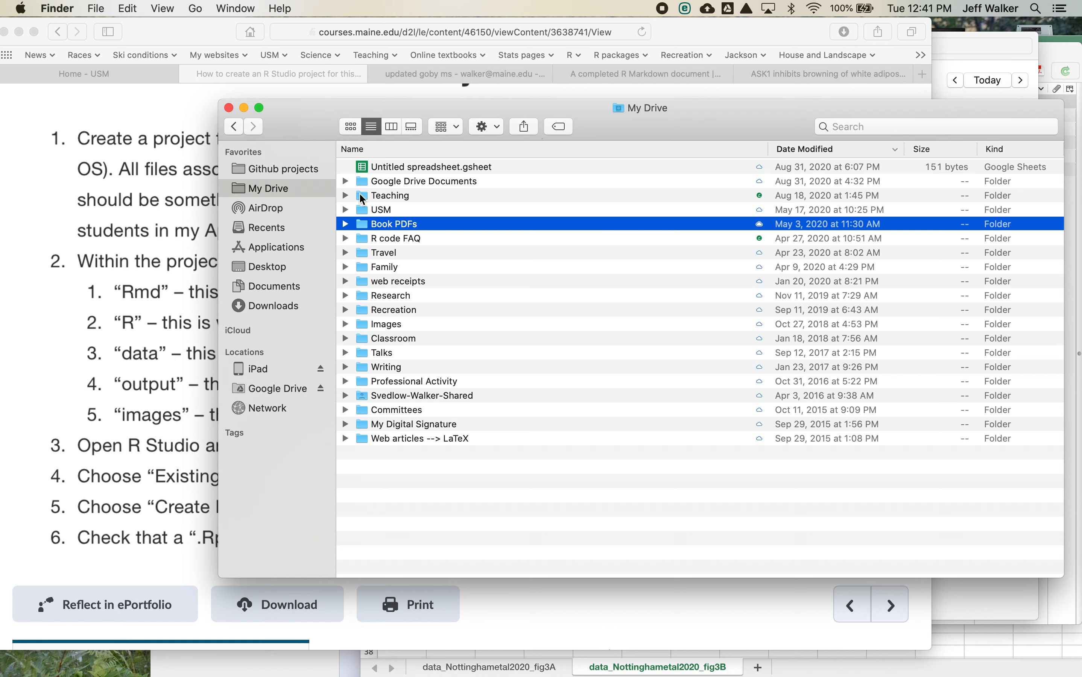
click(346, 195)
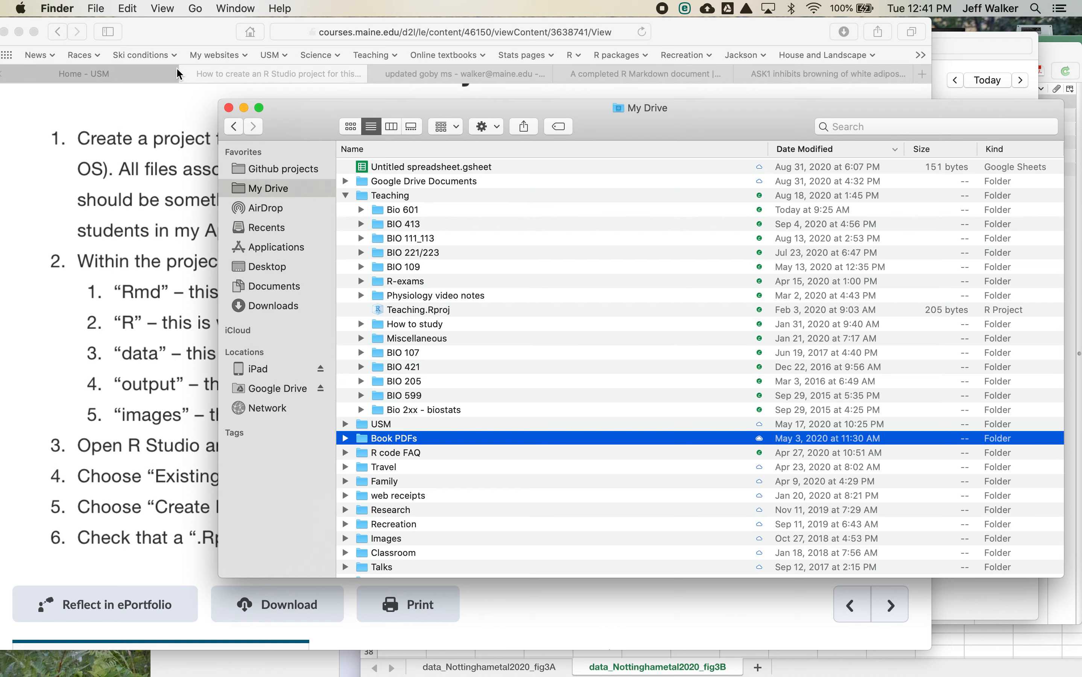
- Create a new folder named "Applied Biostatistics" in My Drive and open it
click(96, 9)
click(124, 40)
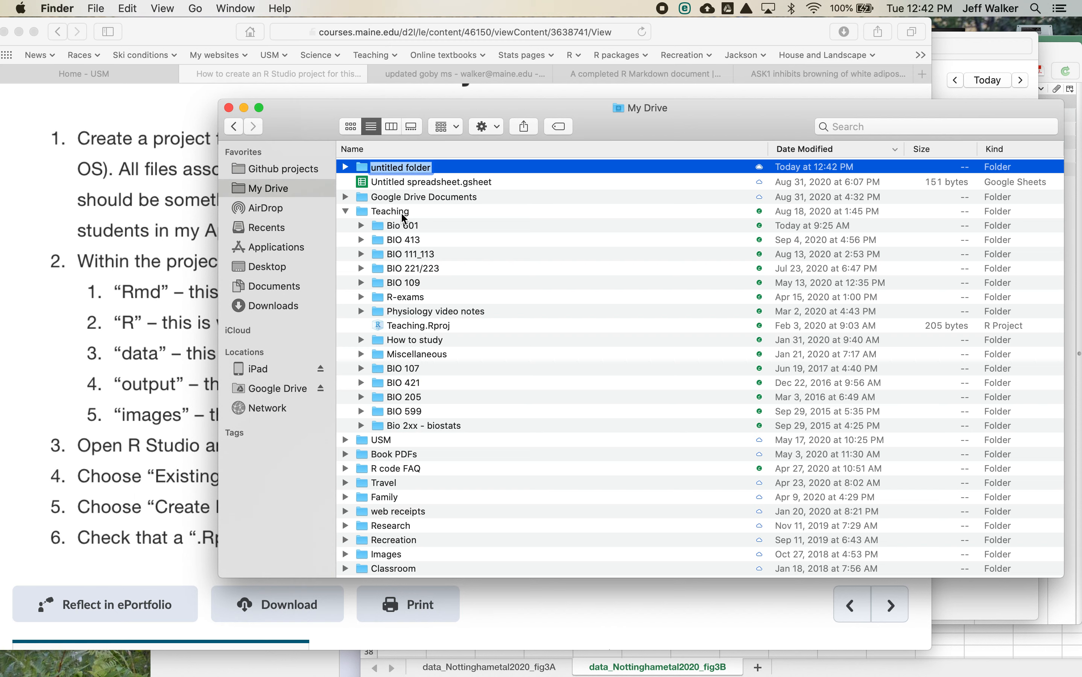
text(A)
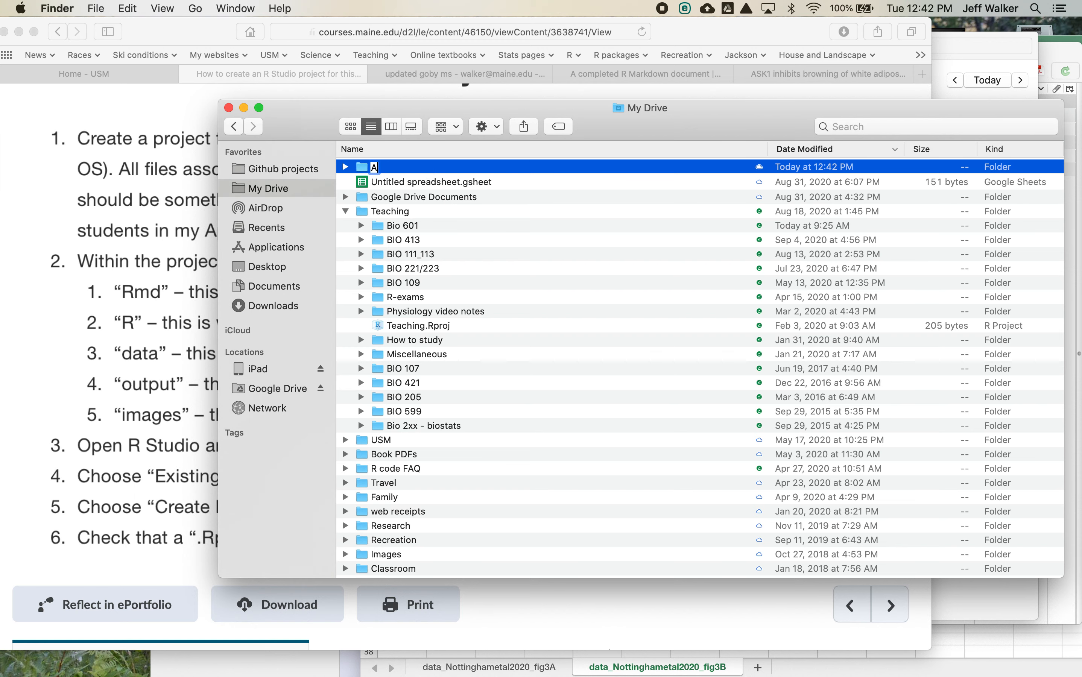
text(pplied Biostatistics)
click(563, 337)
double_click(360, 167)
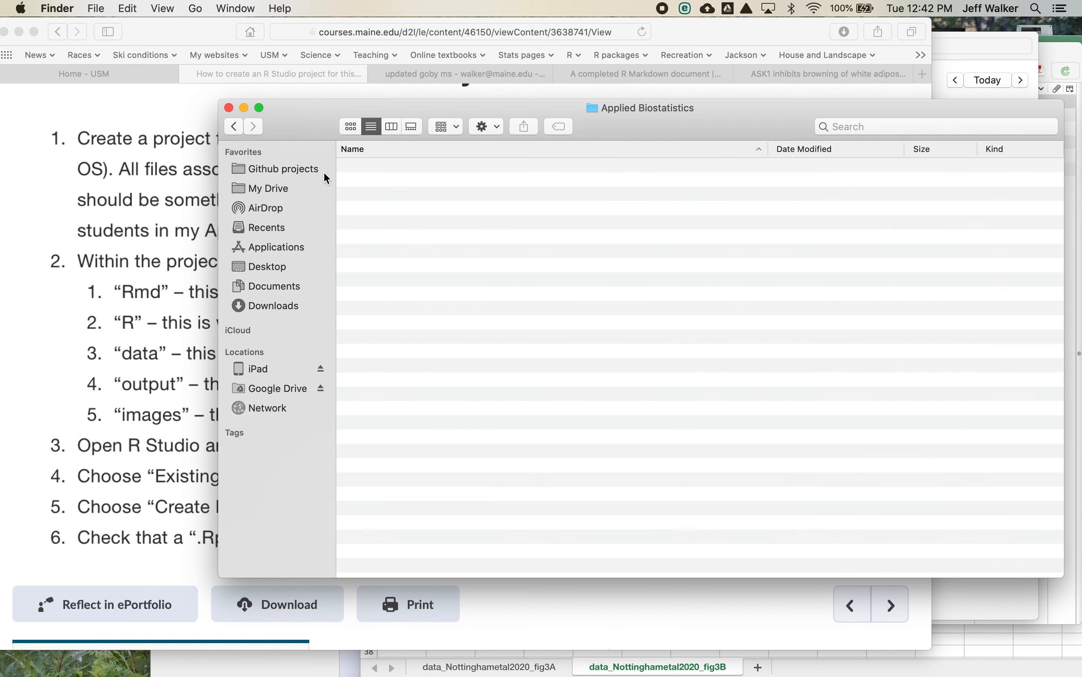
- Create a new folder inside Applied Biostatistics and duplicate it four times, with the window moved aside from the instructions
drag(320, 129, 478, 126)
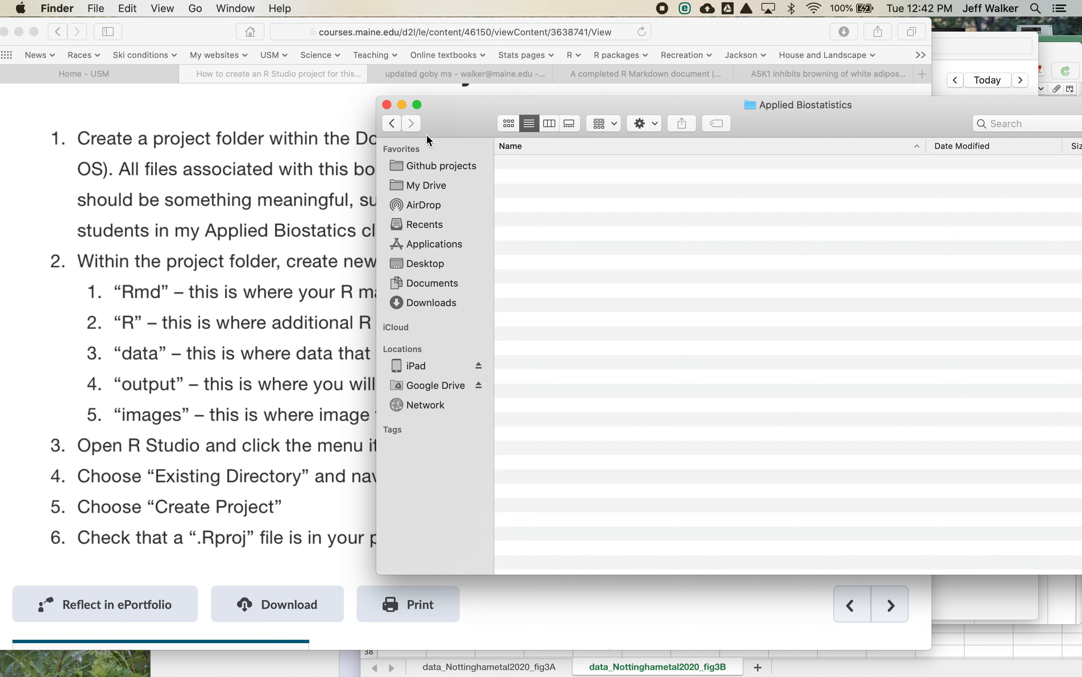
click(96, 8)
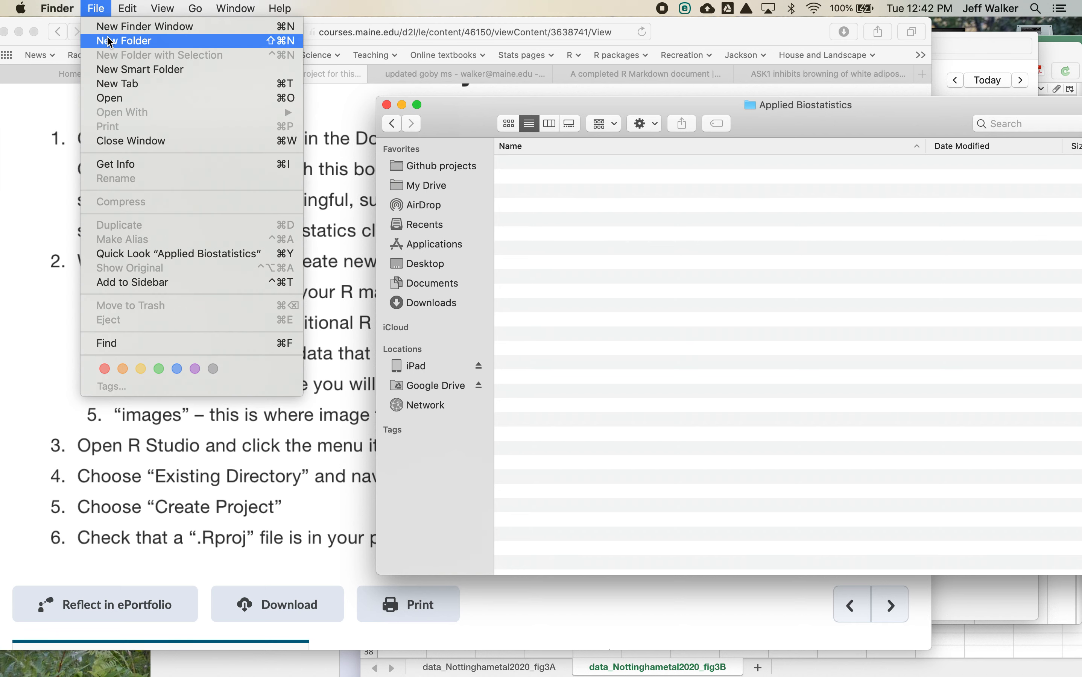
click(110, 41)
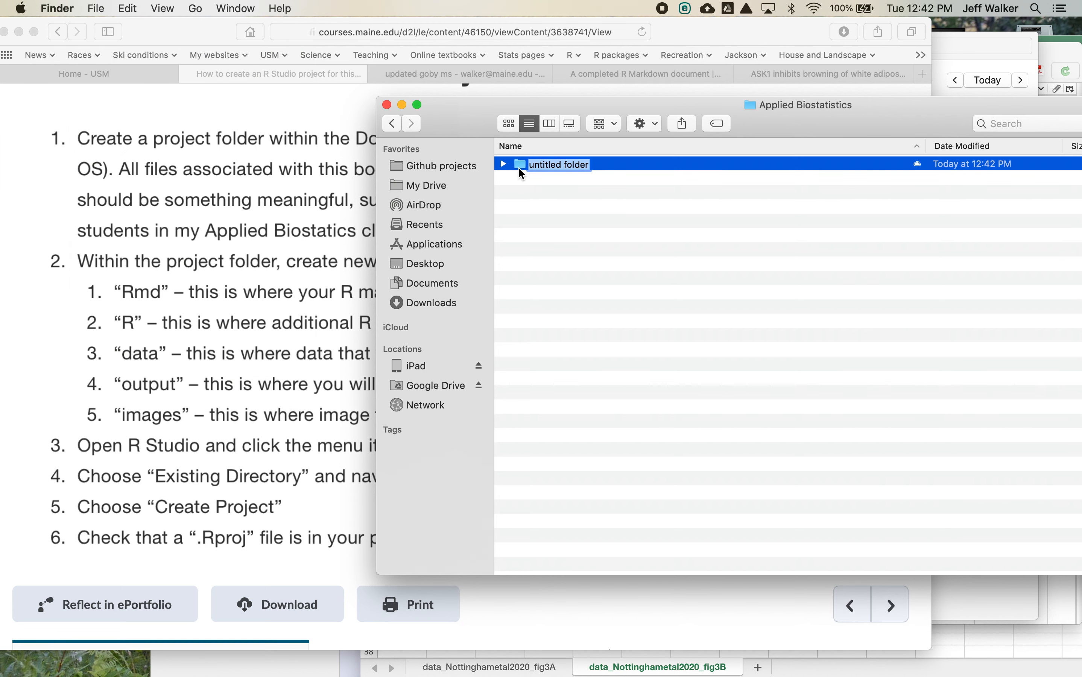
key(super+d)
key(super+d)
key(super+d)
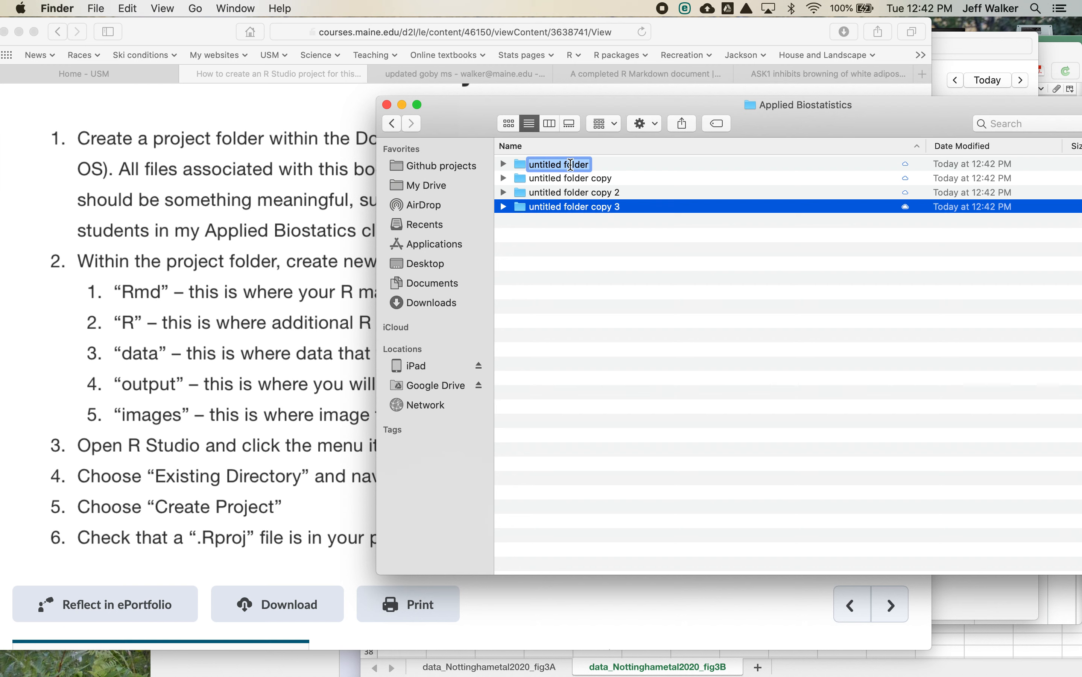
key(super+d)
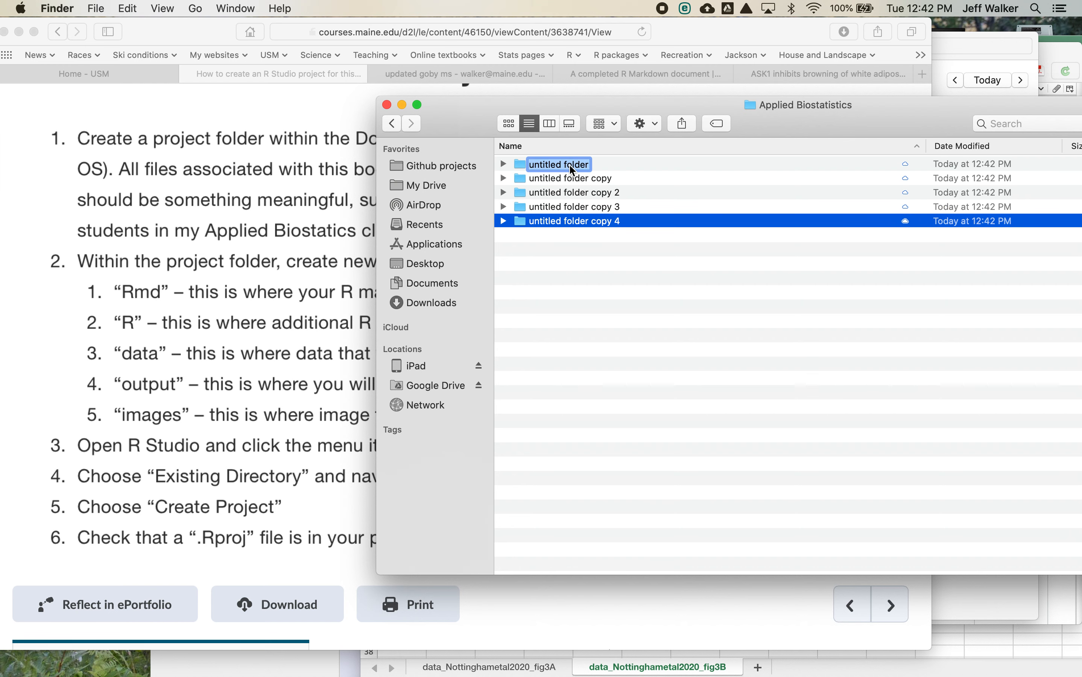
- Rename the original untitled folder as "Rmd" and its first copy as "R"
text(Rmd)
click(594, 179)
double_click(597, 181)
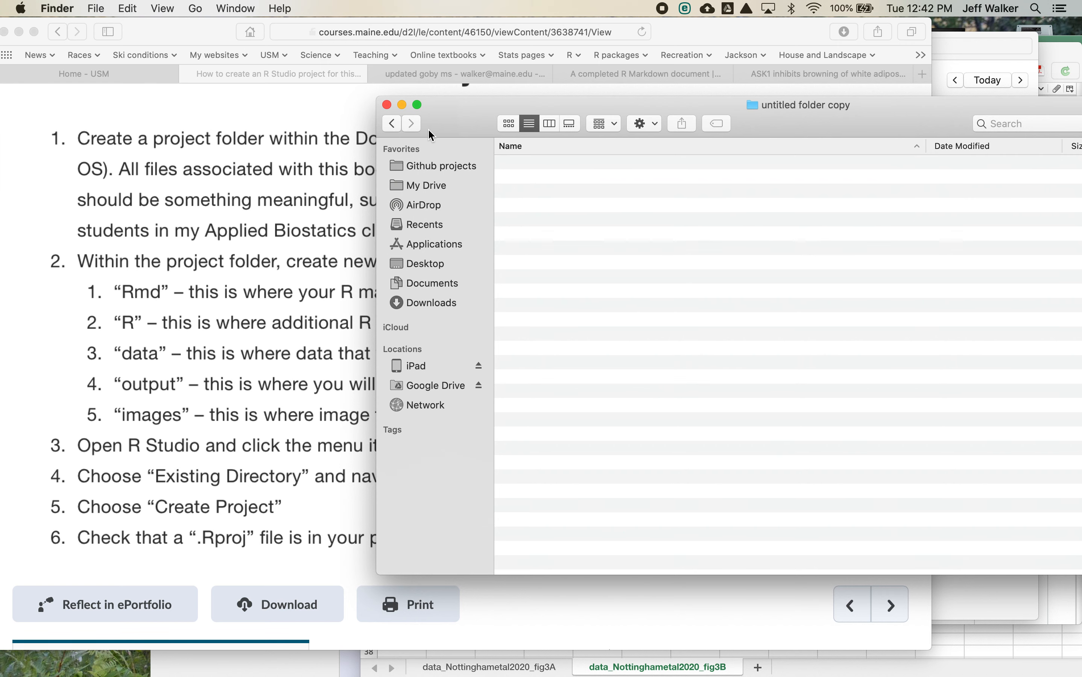
click(392, 123)
click(555, 178)
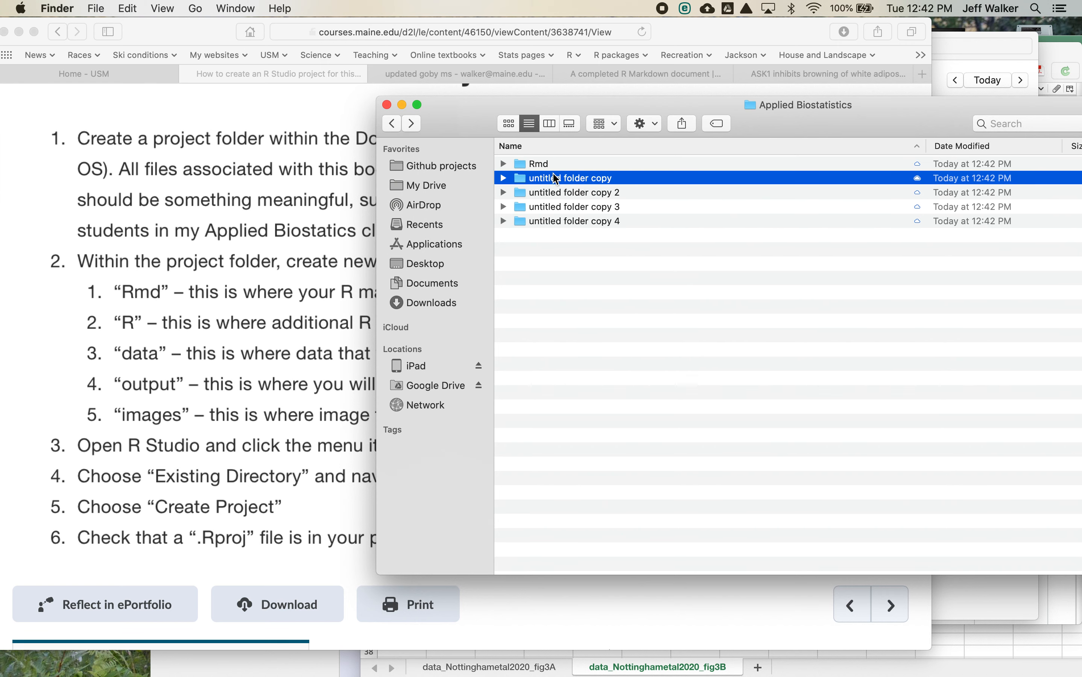
text(R)
- Rename "untitled folder copy 2" as "data" and "untitled folder copy 3" as "output"
click(565, 193)
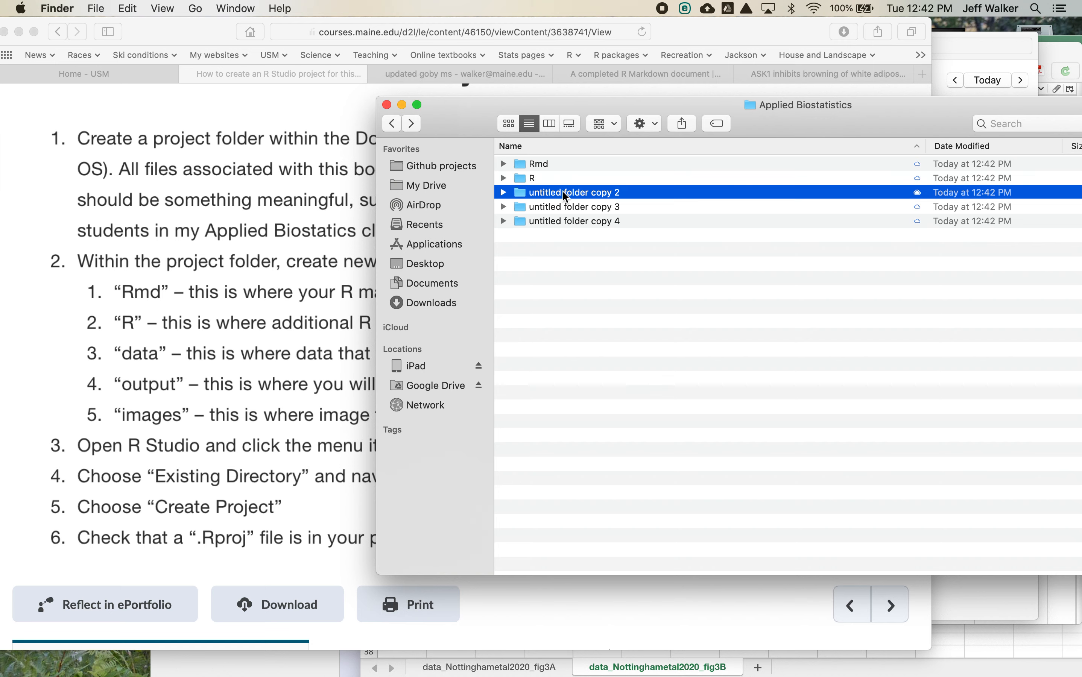
key(Return)
text(data)
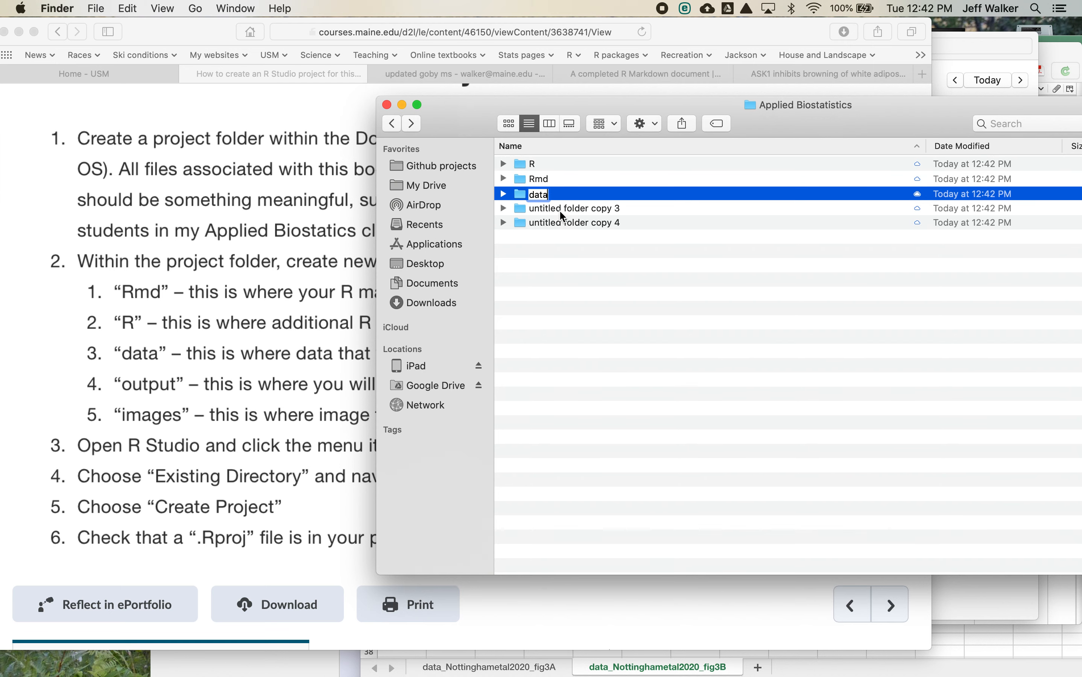
click(563, 209)
key(Return)
text(output)
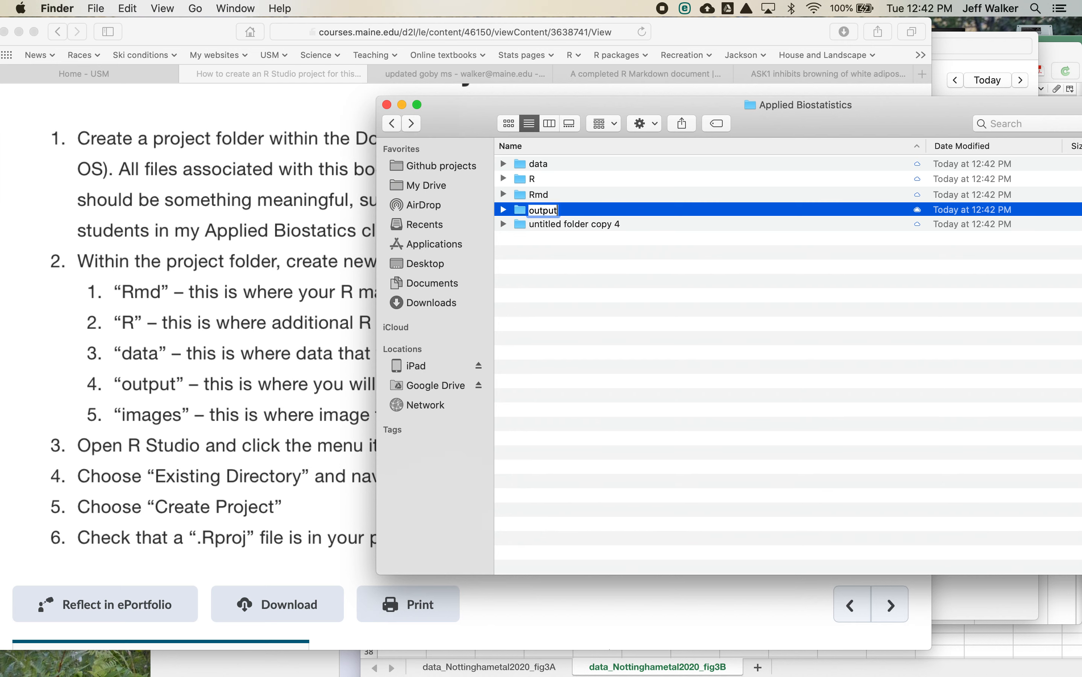
- Rename the last remaining untitled folder copy as "images"
click(562, 223)
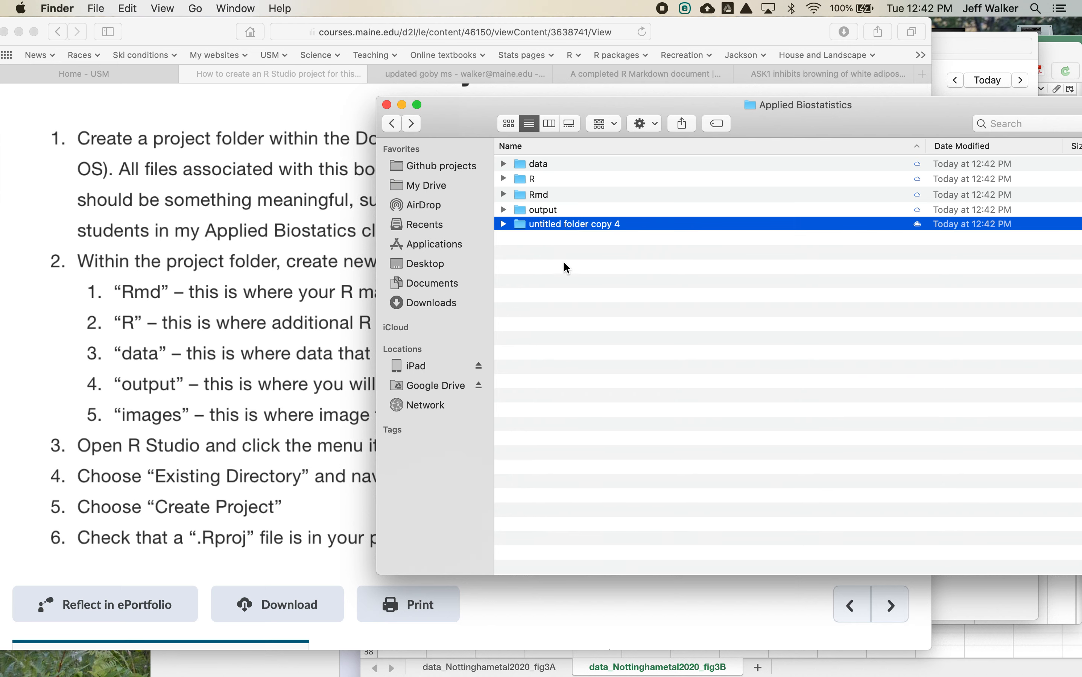
key(Return)
text(images)
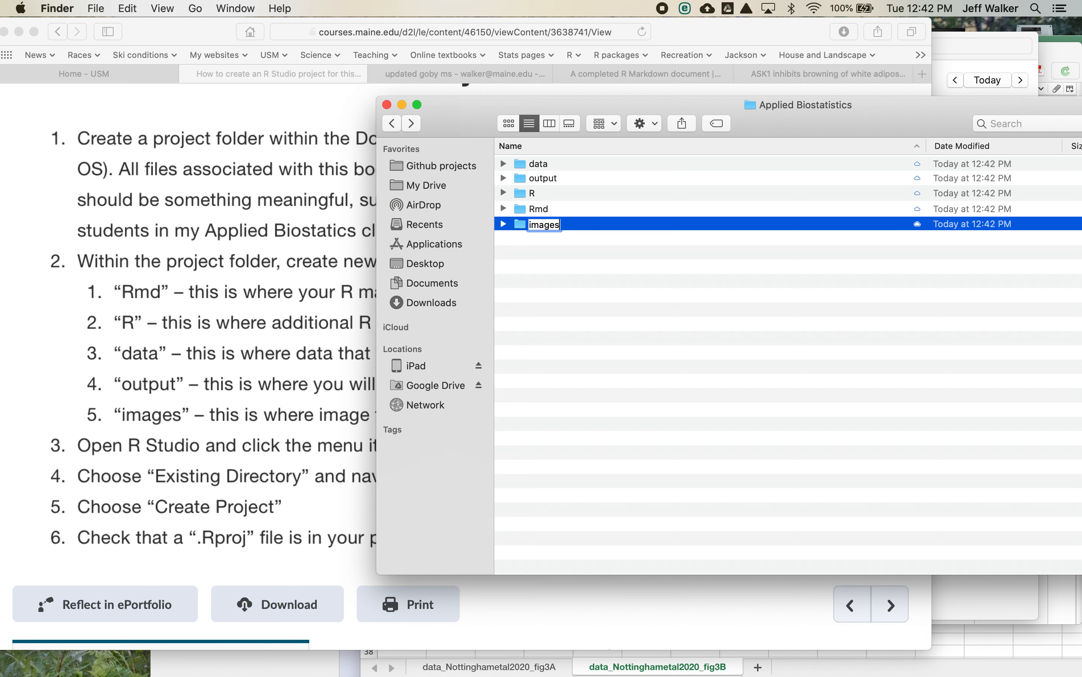
key(Return)
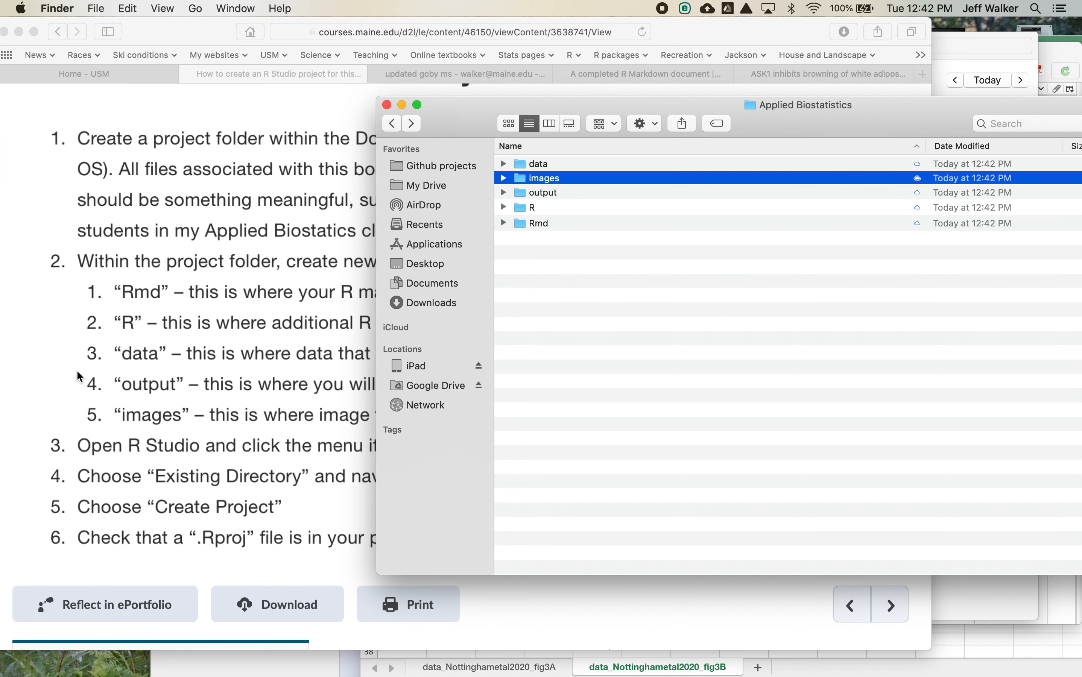
- Launch RStudio and move its window so that the whole width fits on the screen
mouse_move(265, 673)
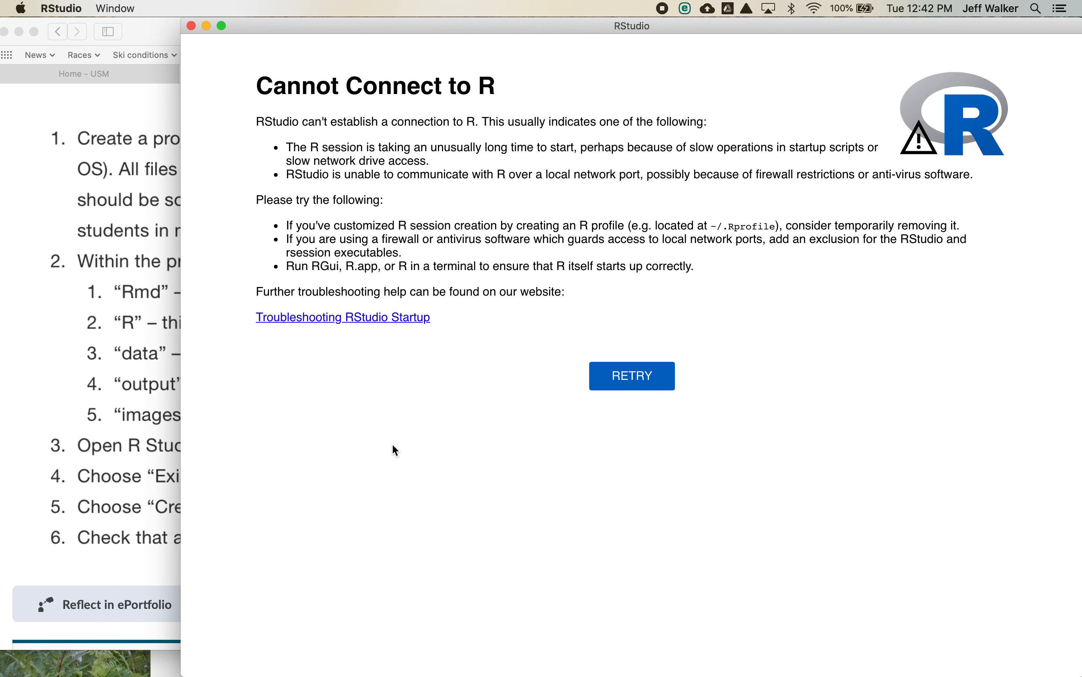
click(627, 385)
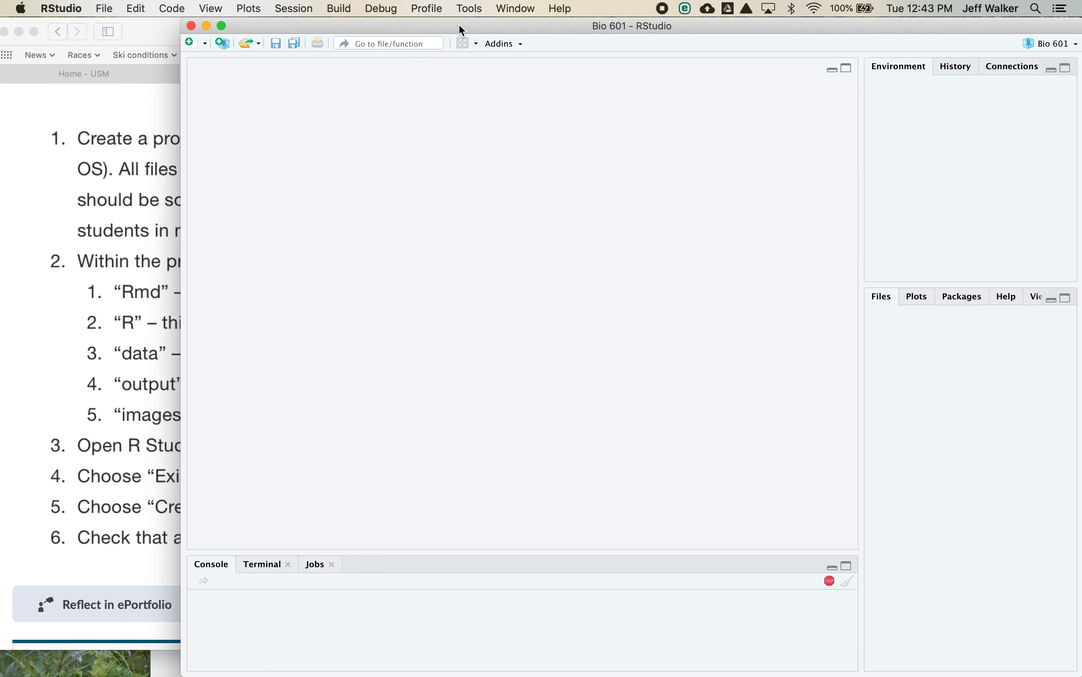
drag(458, 24, 335, 23)
- Start a new project from an existing directory, moving the RStudio window aside to uncover the instructions
click(951, 45)
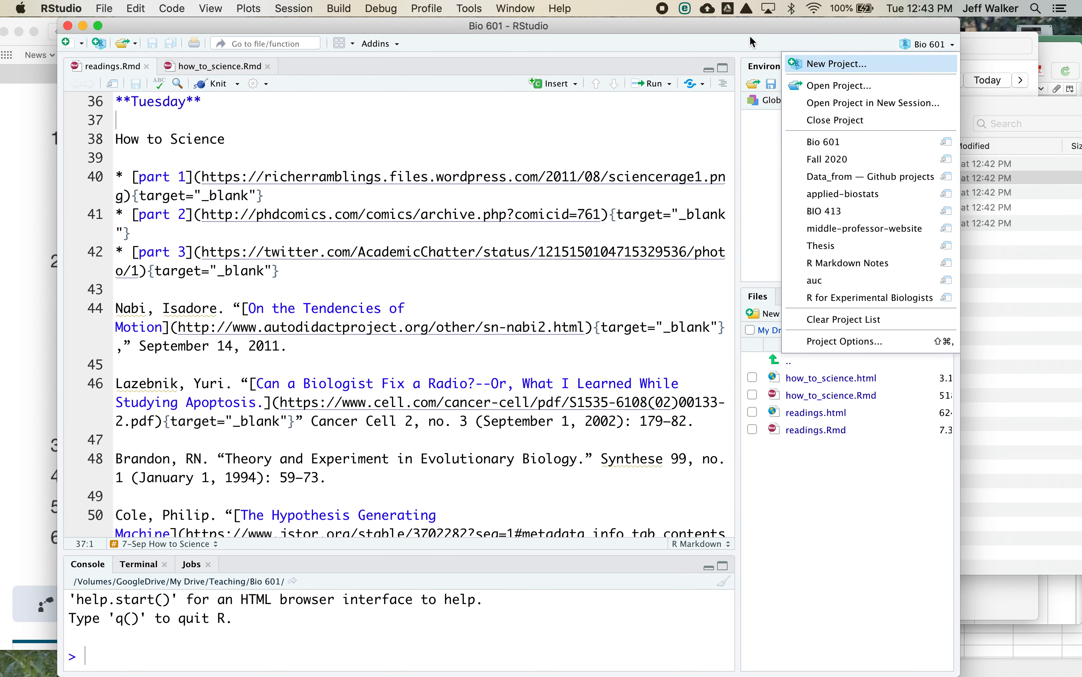
click(878, 39)
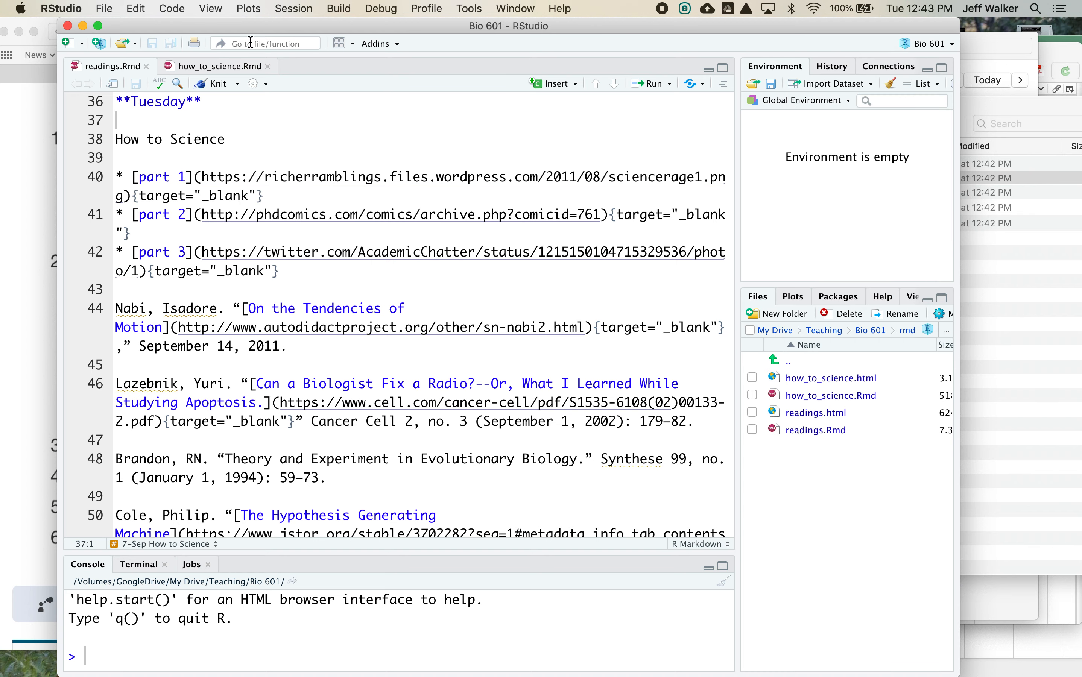
click(104, 9)
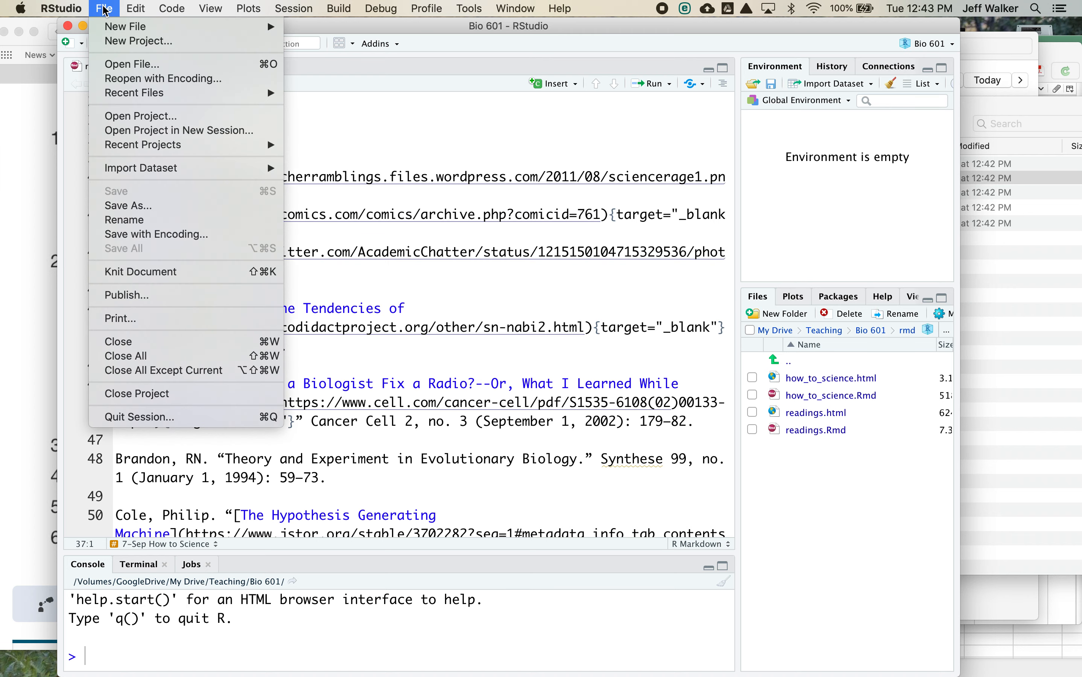
click(115, 42)
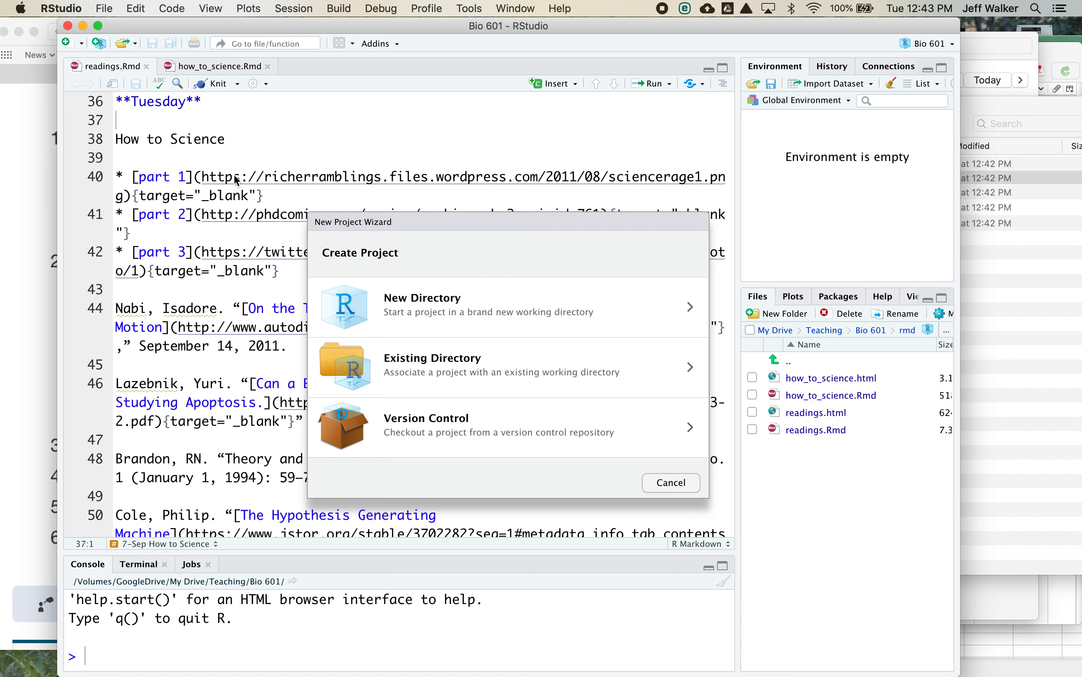
drag(190, 27, 561, 83)
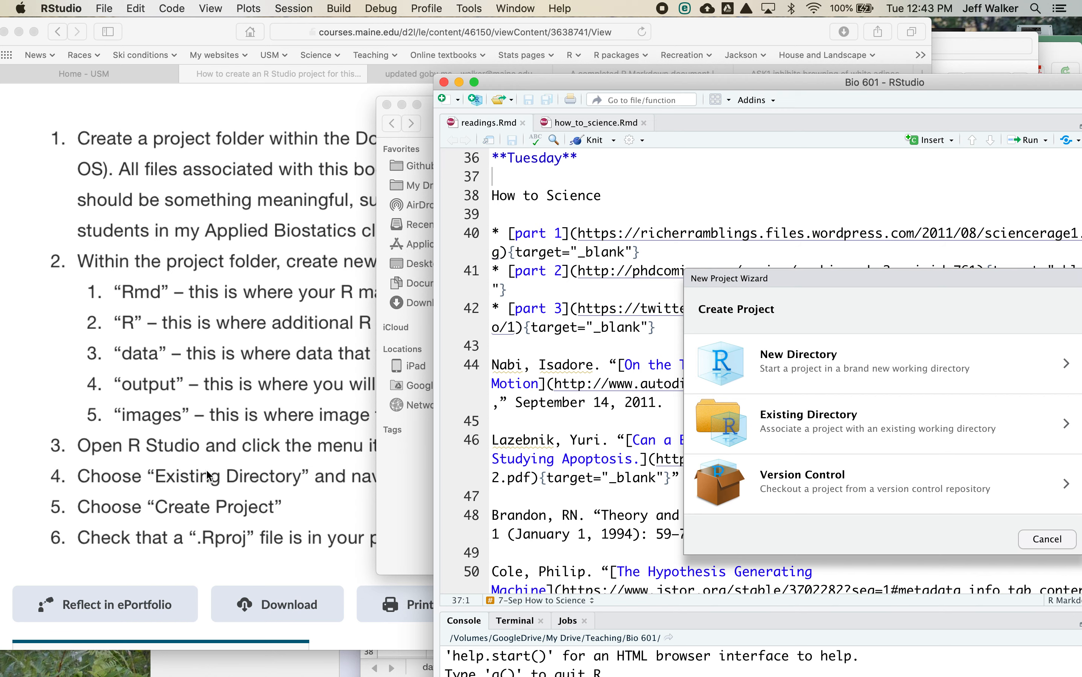
click(825, 426)
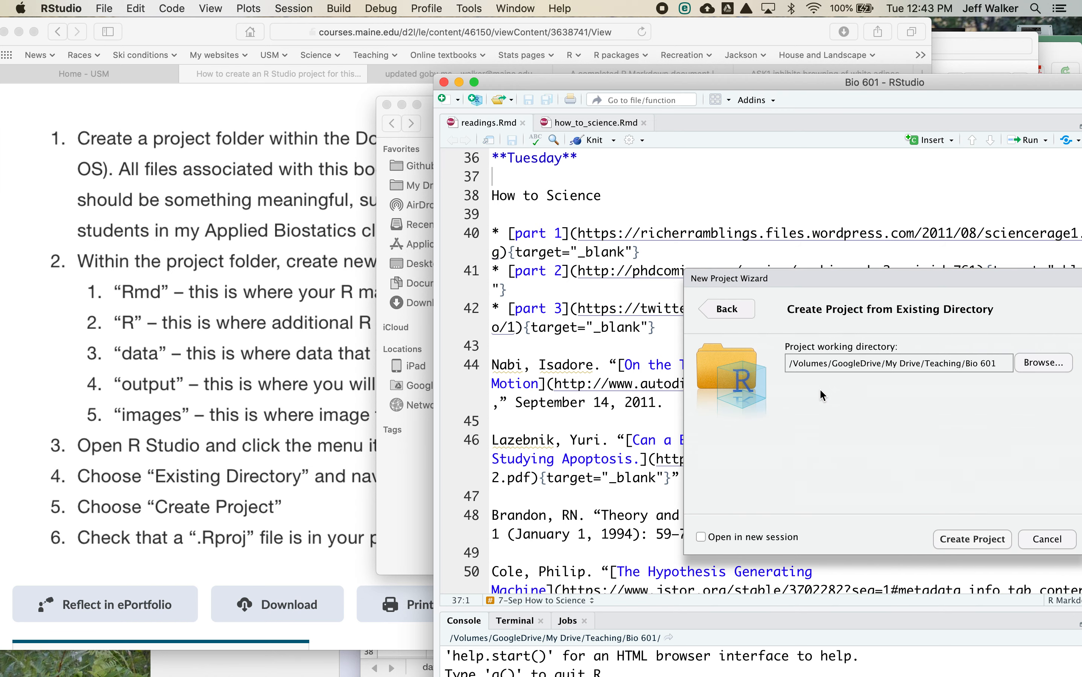
- Set the project working directory to the Applied Biostatistics folder in My Drive and create the project
drag(831, 275, 704, 233)
click(912, 315)
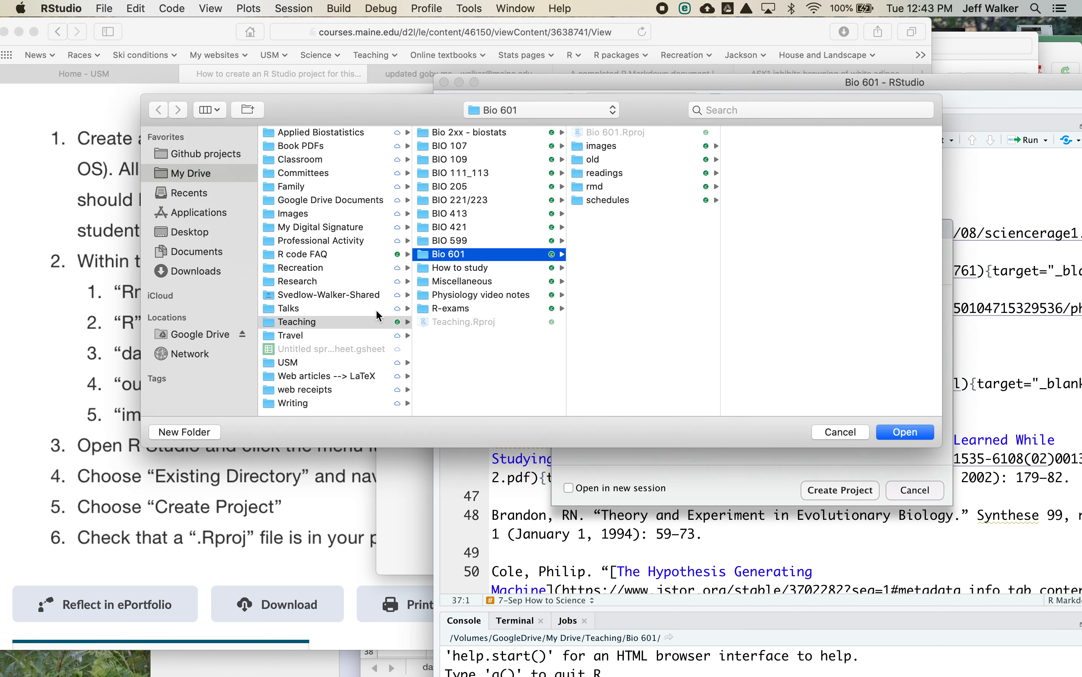
click(491, 265)
click(481, 256)
click(343, 132)
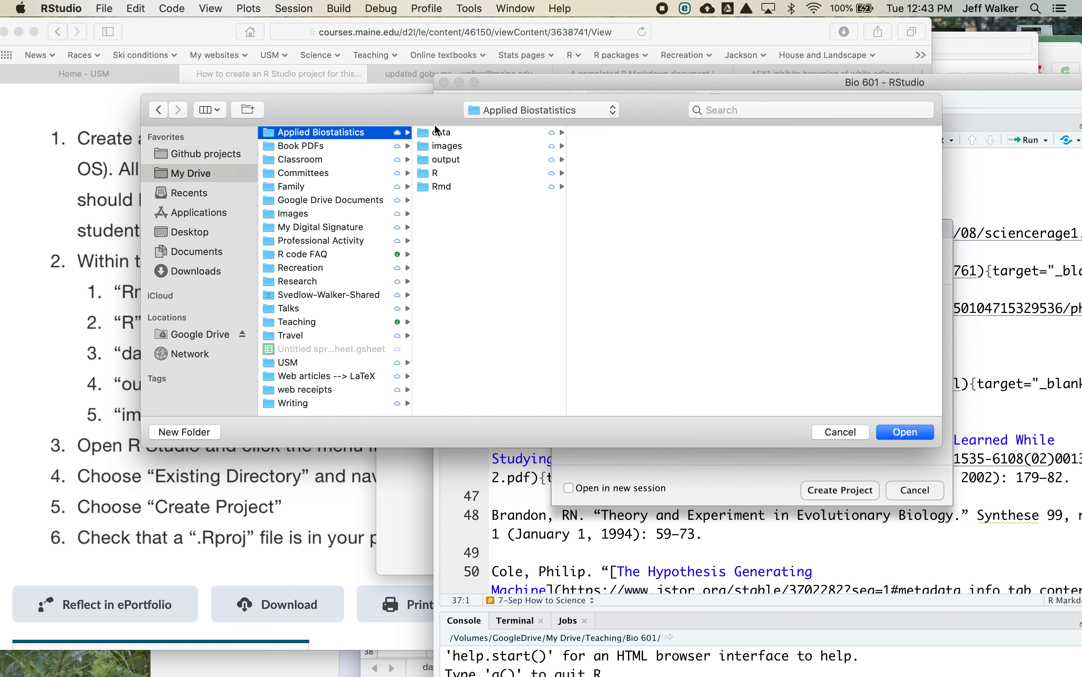
click(910, 432)
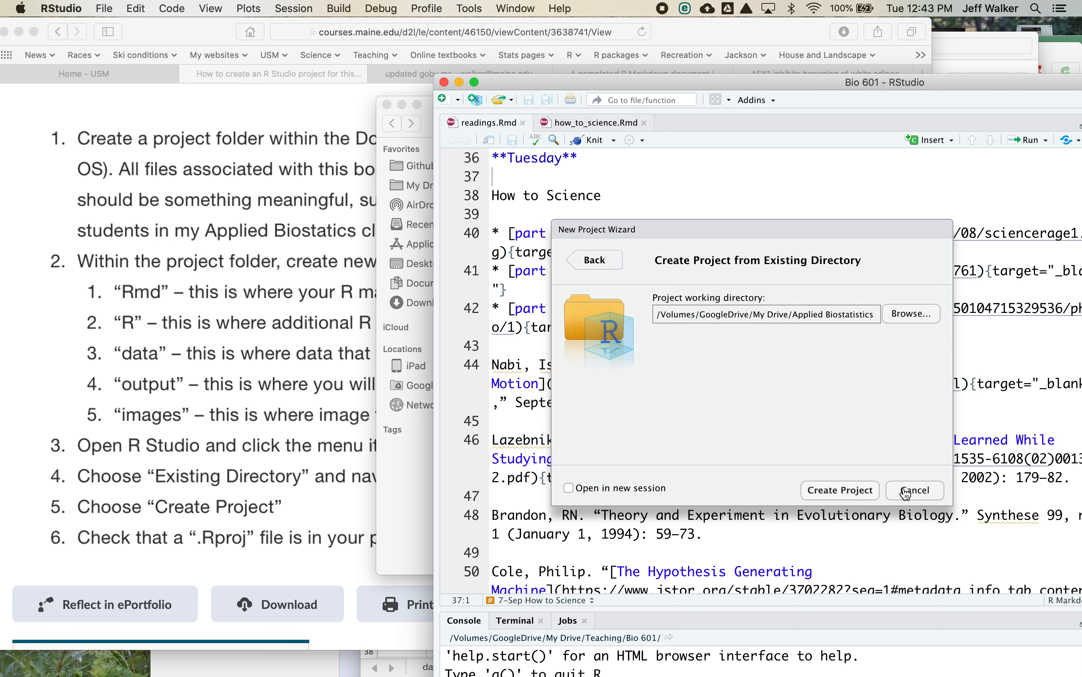
click(839, 490)
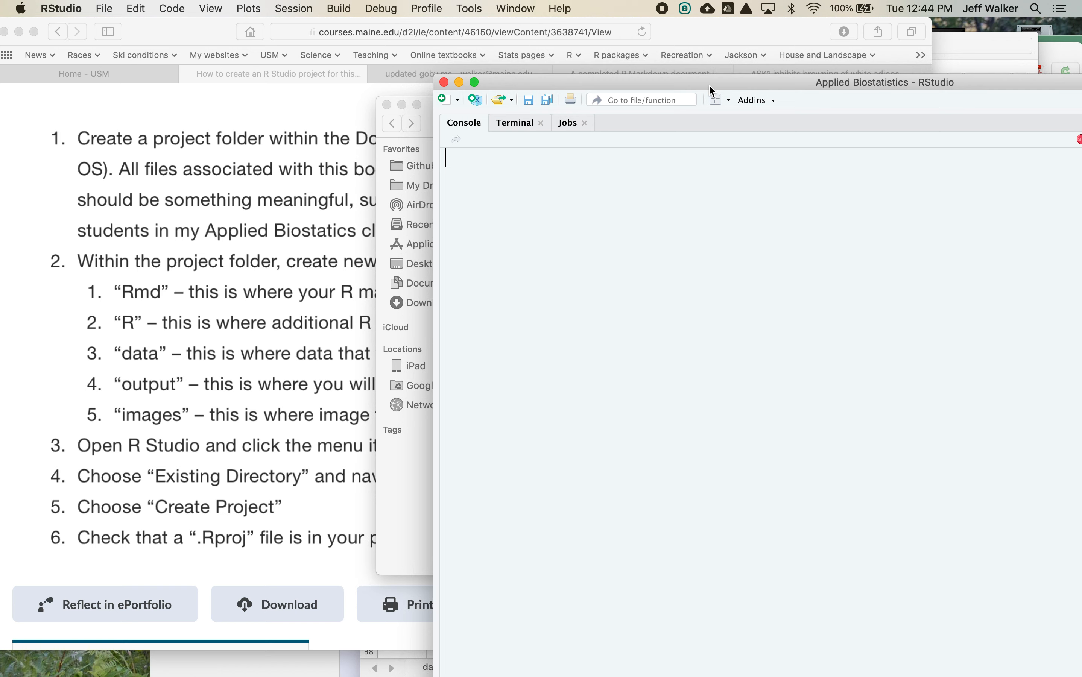
- Move the RStudio window fully into view and widen the Environment and Files panes to show the project's files
drag(708, 82, 381, 54)
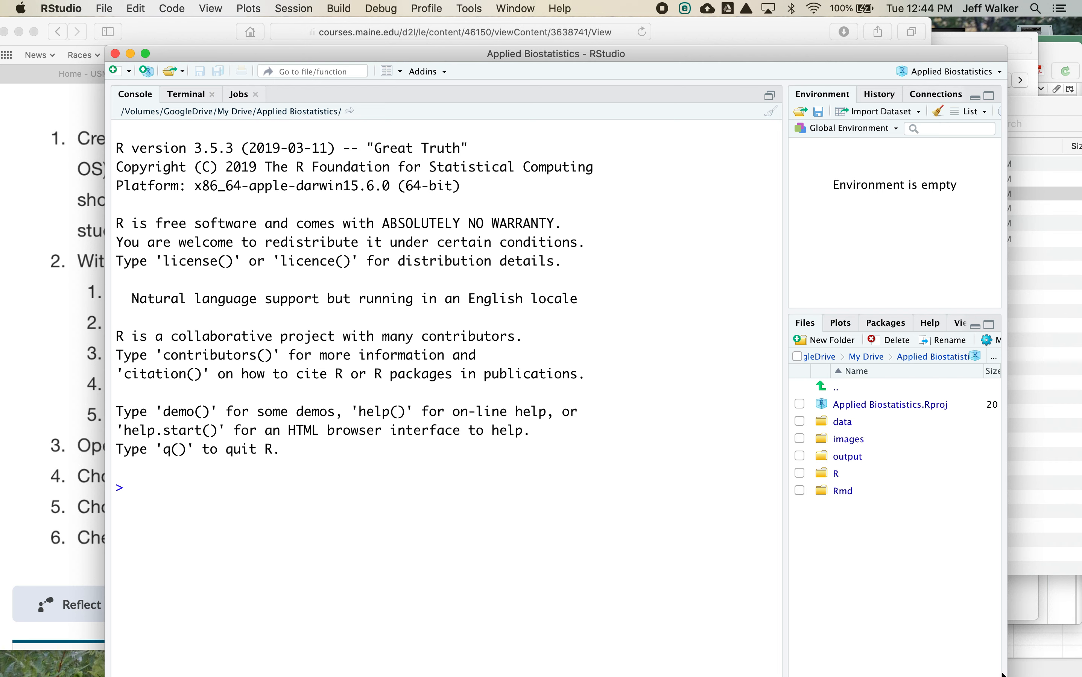
drag(782, 297, 650, 315)
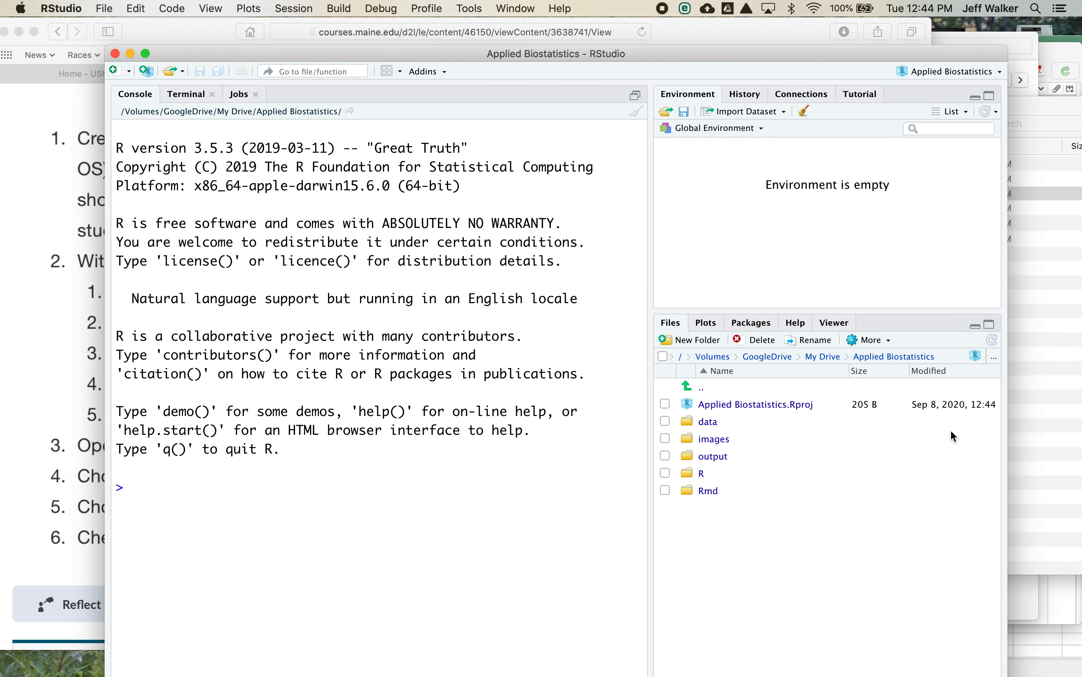
drag(706, 54, 707, 26)
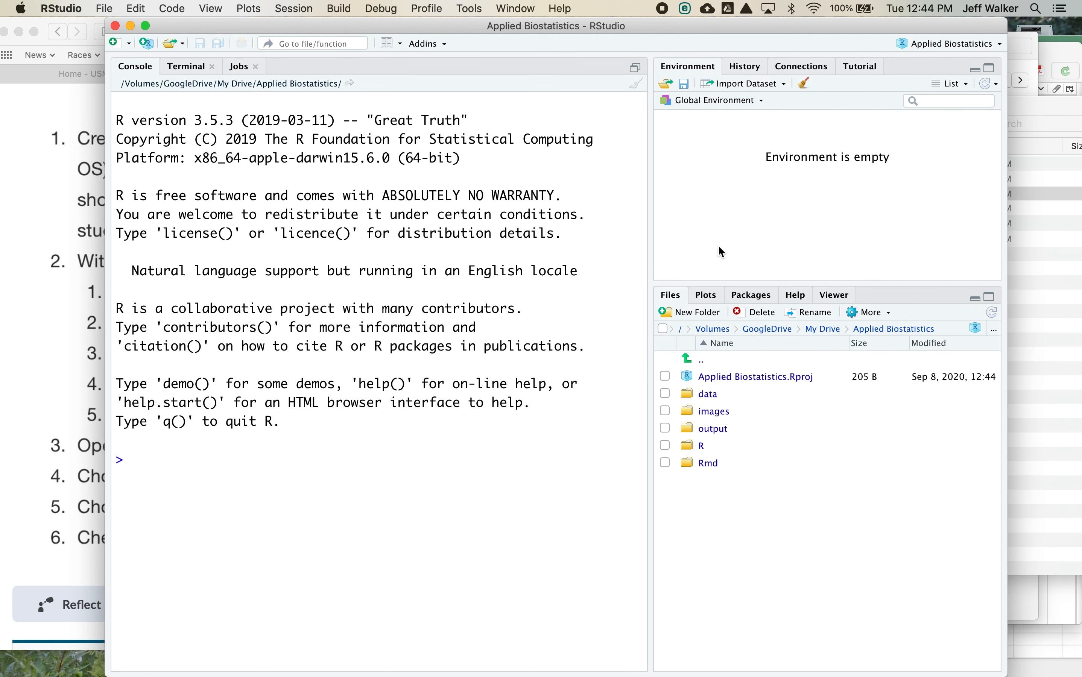
- Look through RStudio's Plots, Packages, Help and Viewer panes, and return to the project's file list
click(710, 296)
click(755, 296)
click(797, 294)
click(837, 295)
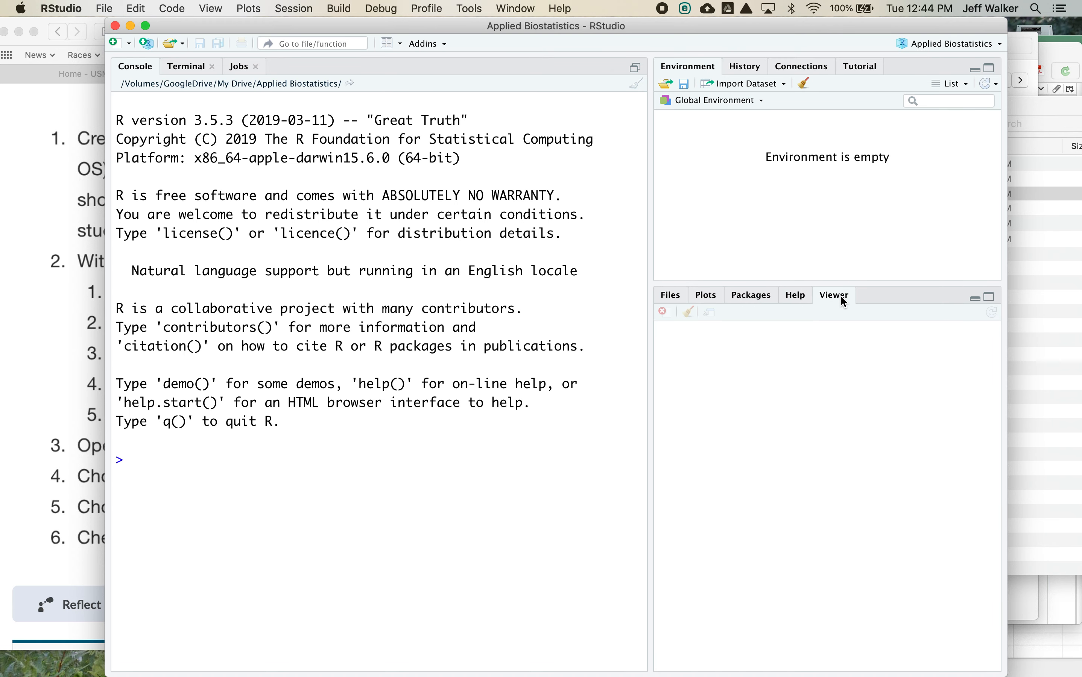
click(671, 296)
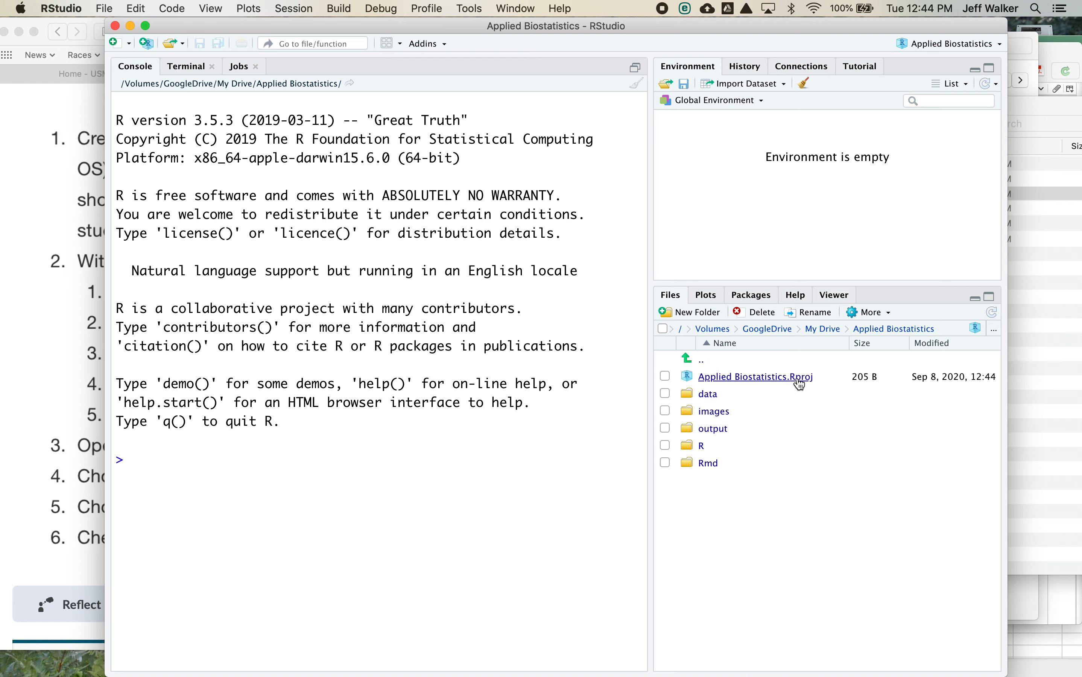
- Leave RStudio and reopen the project from Applied Biostatistics.Rproj inside the Applied Biostatistics folder of My Drive in Finder
key(super+h)
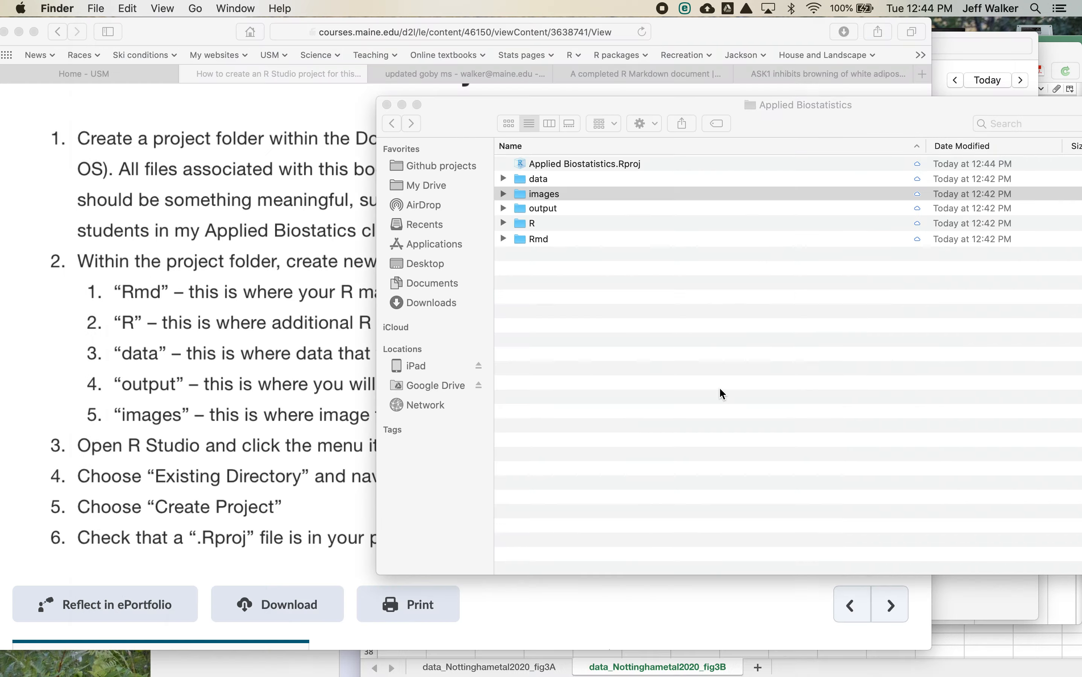
click(392, 124)
click(501, 163)
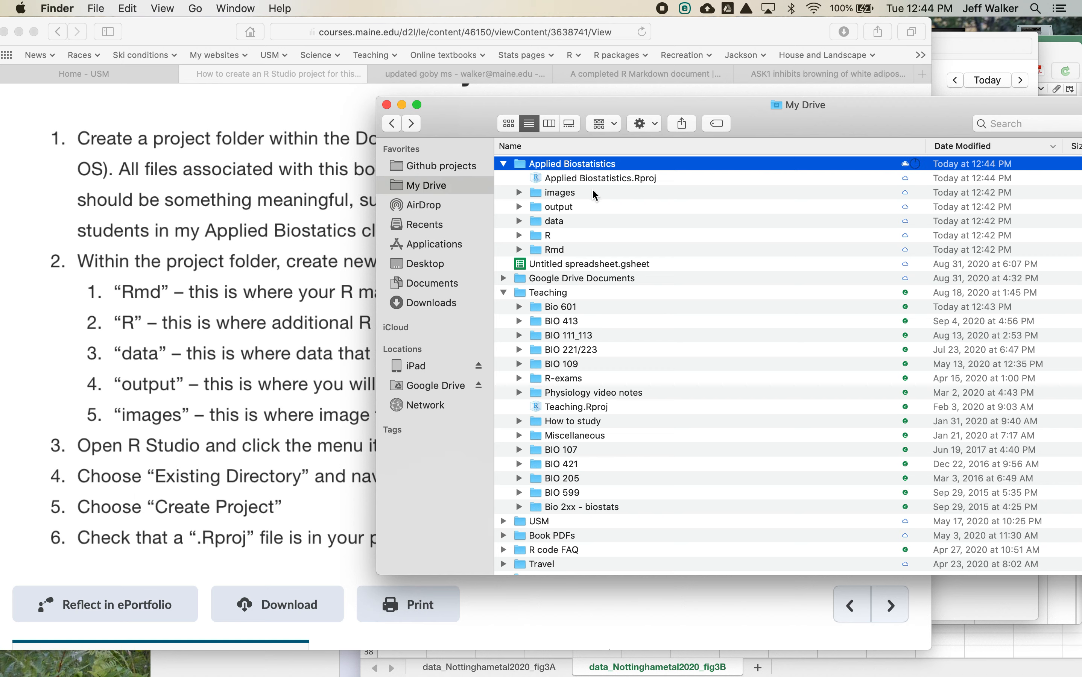
click(607, 183)
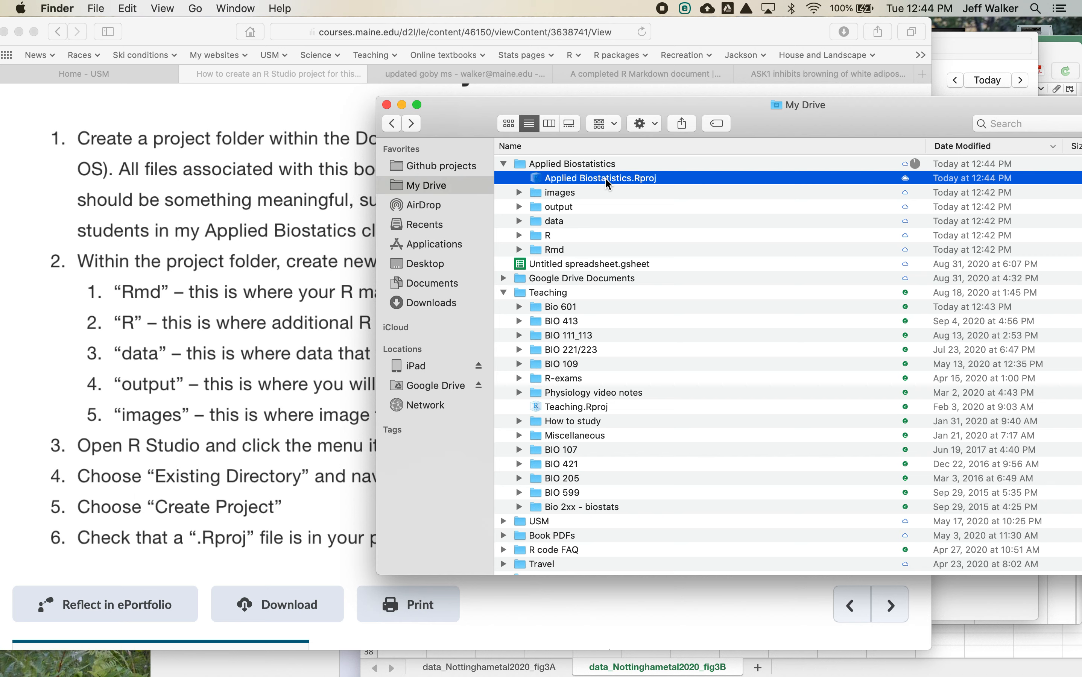
double_click(605, 179)
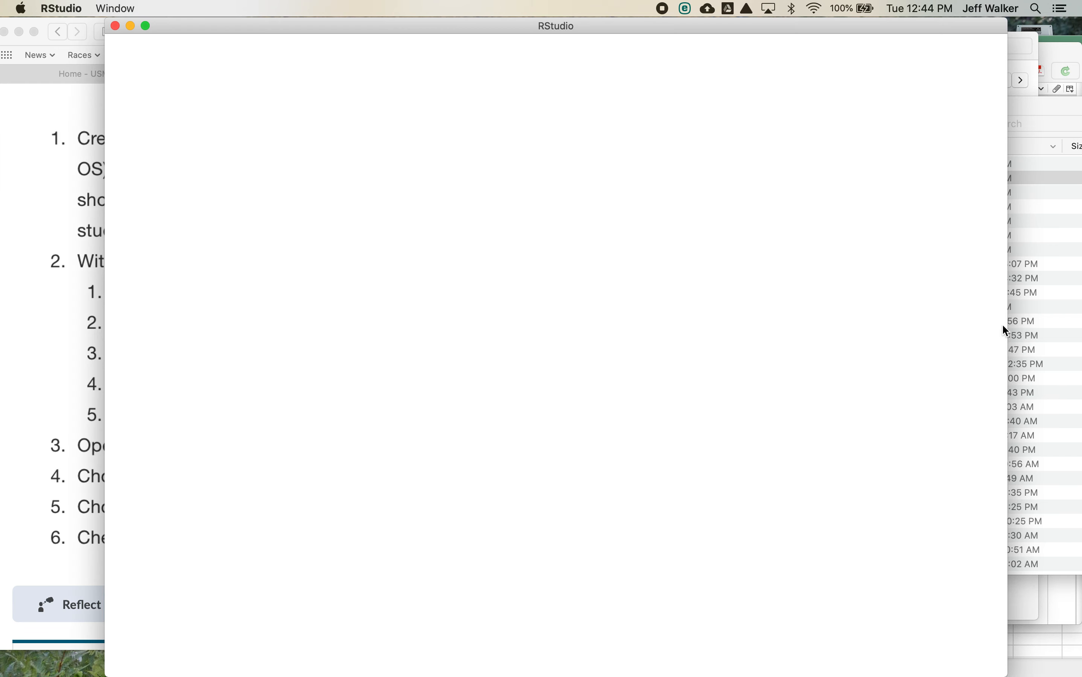
- Switch to Safari and open the BIO413/BIO513 Applied Biostatistics (Fall 2020) course from the university homepage's pinned courses
click(1039, 337)
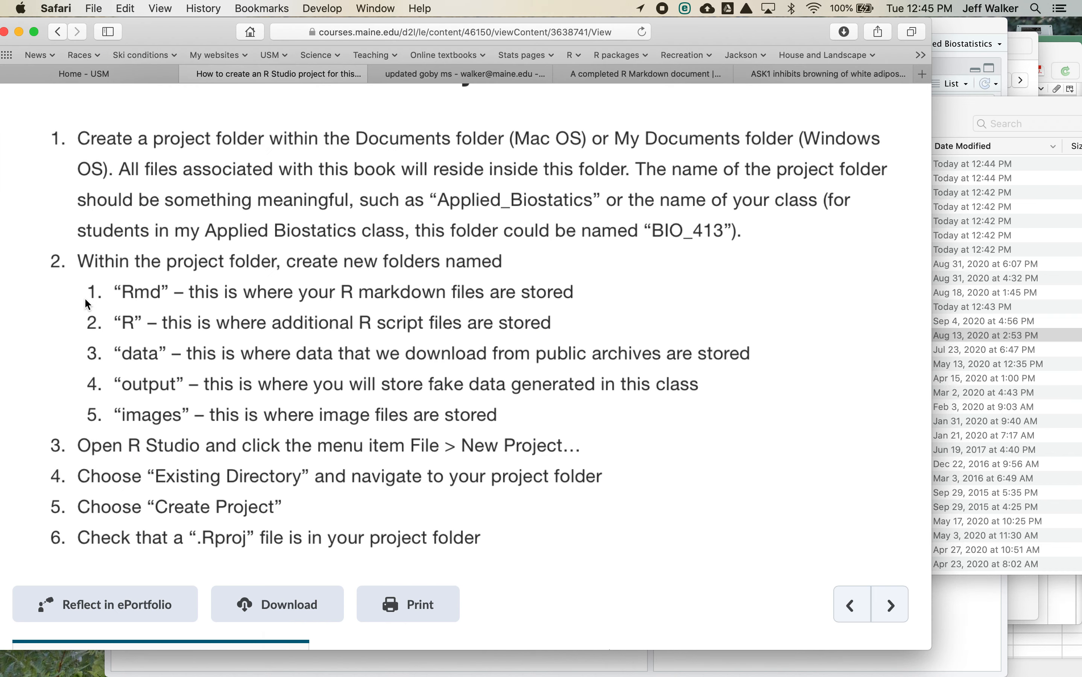
click(85, 300)
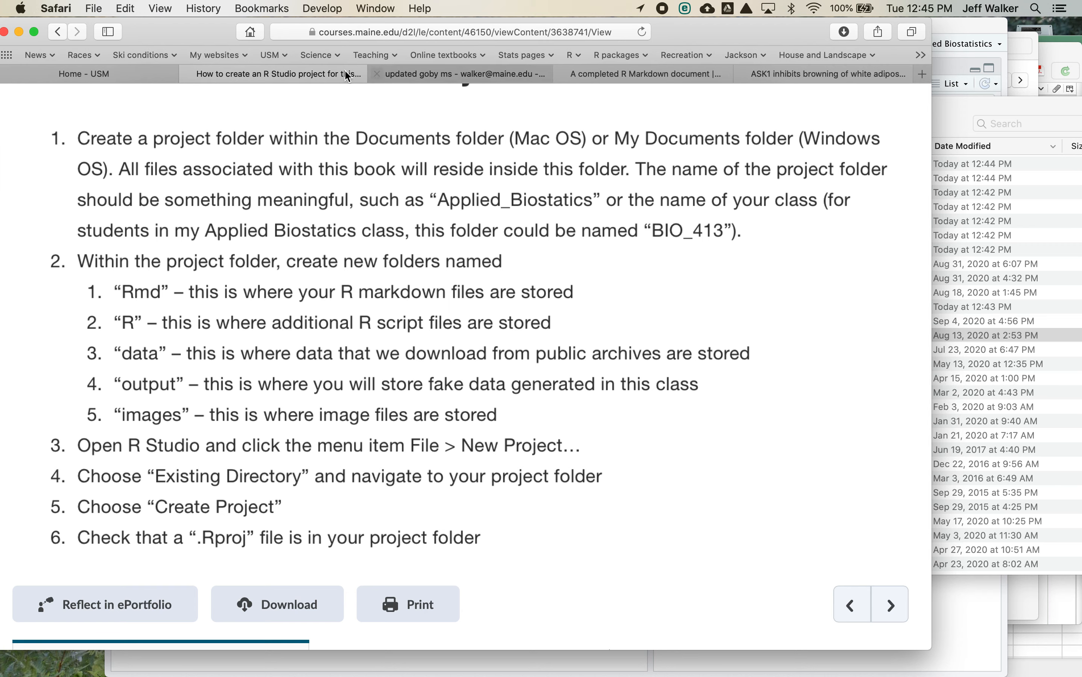
click(108, 75)
click(67, 426)
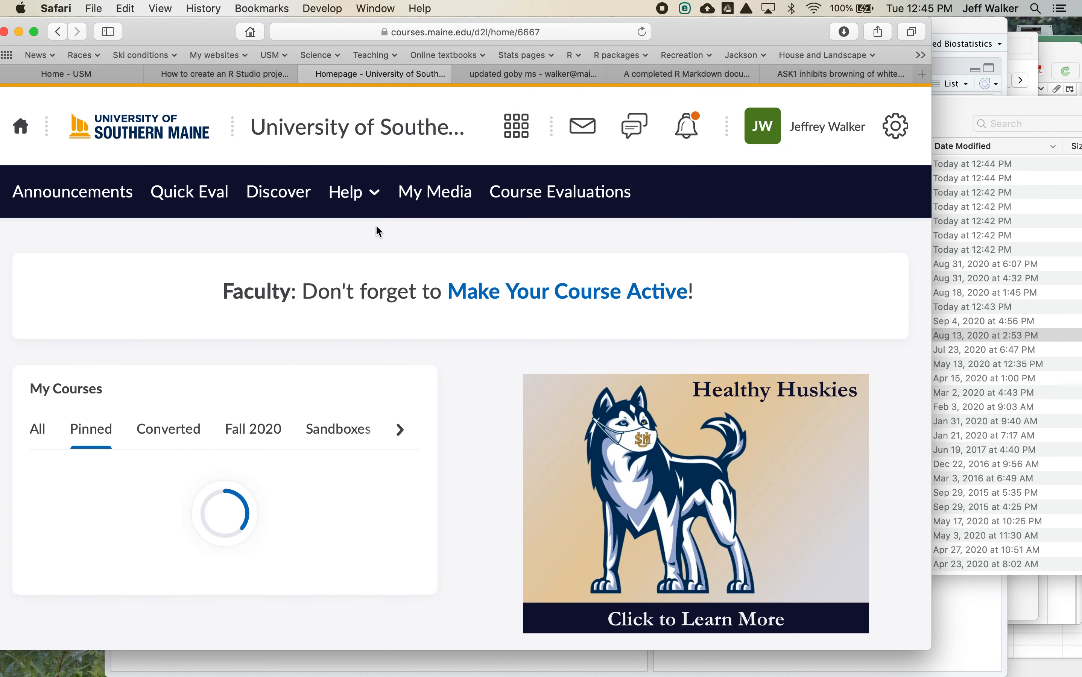
scroll(332, 289, down, 2)
scroll(332, 288, down, 10)
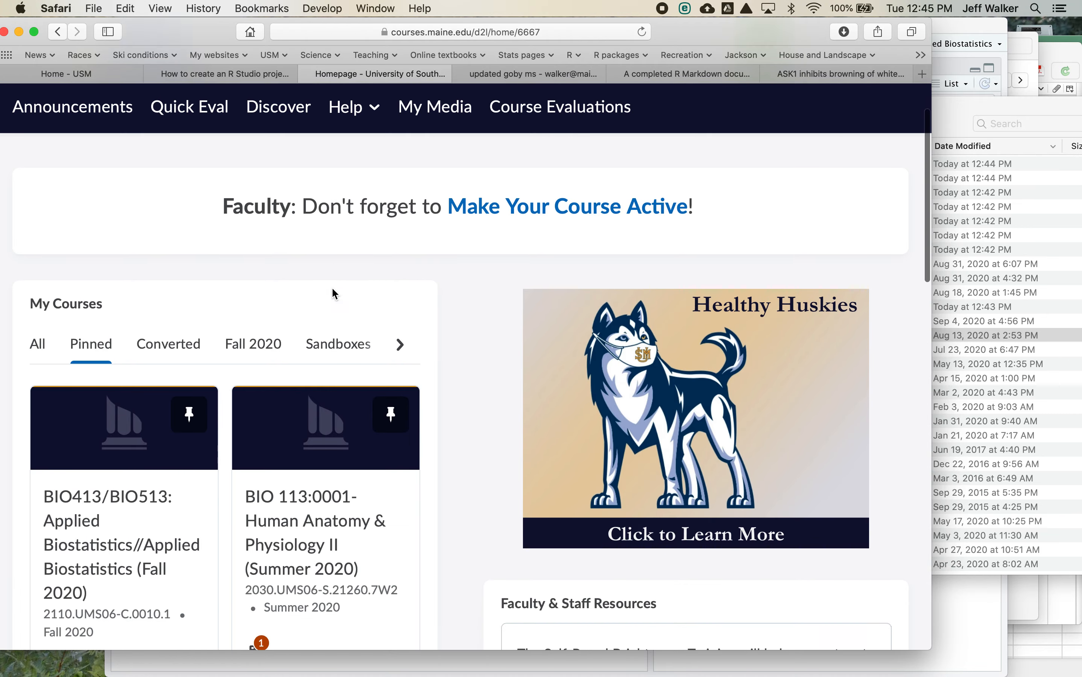
scroll(332, 290, up, 6)
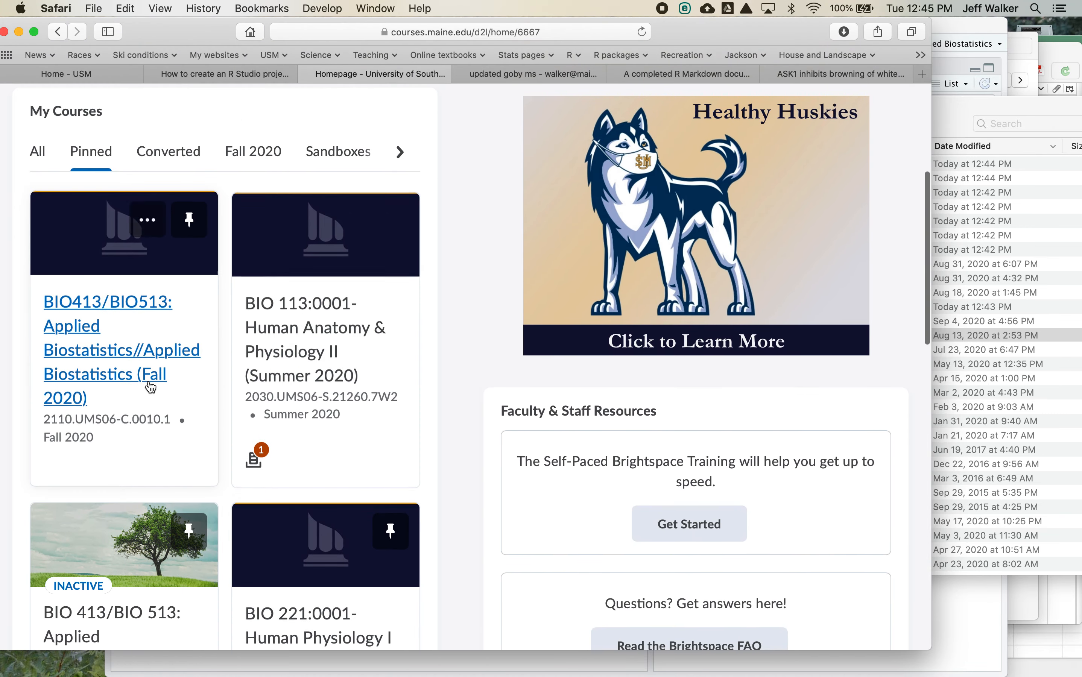
scroll(135, 381, down, 1)
click(123, 361)
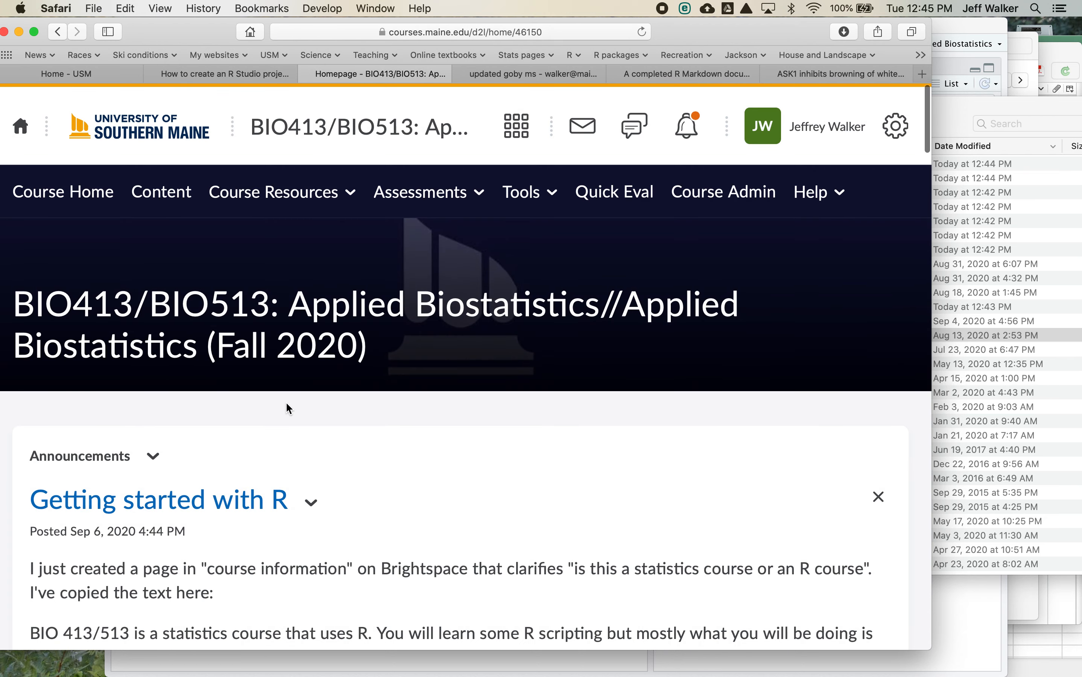
- Open the Code module in the course content and download the ggplotsci.R file
right_click(285, 402)
click(170, 200)
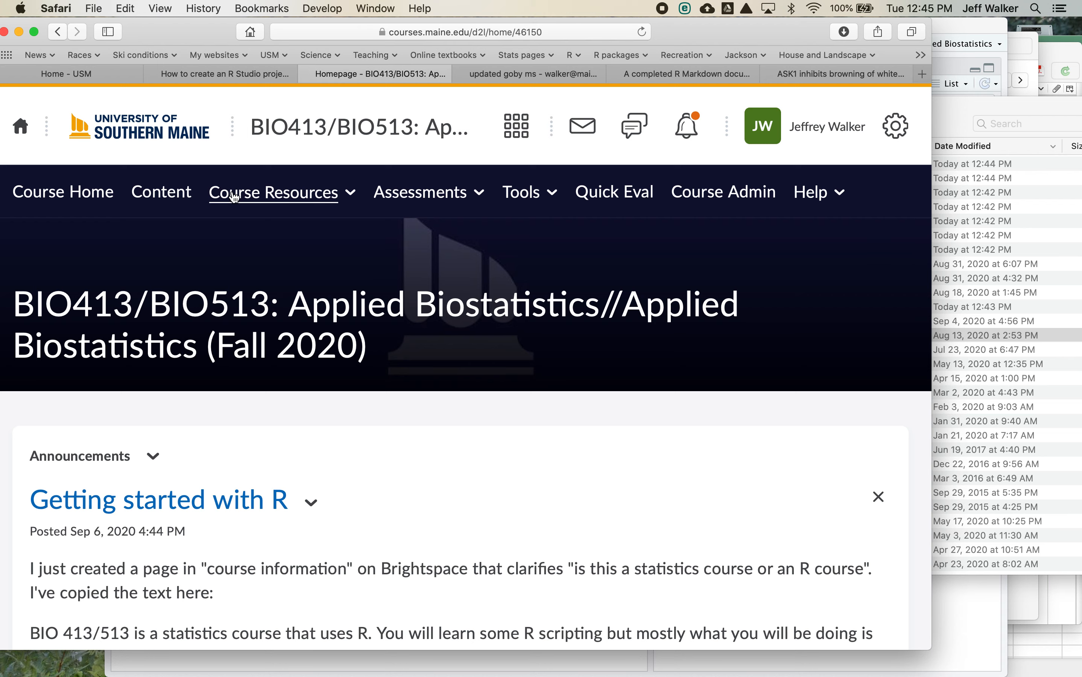
click(177, 190)
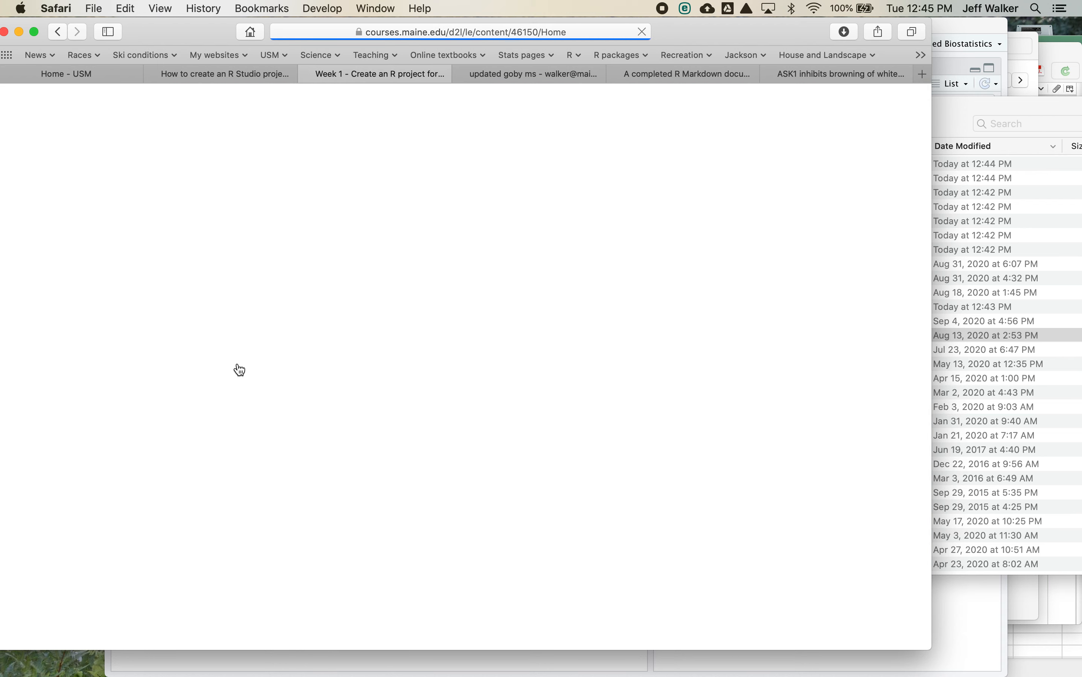
scroll(239, 369, down, 10)
scroll(239, 369, down, 1)
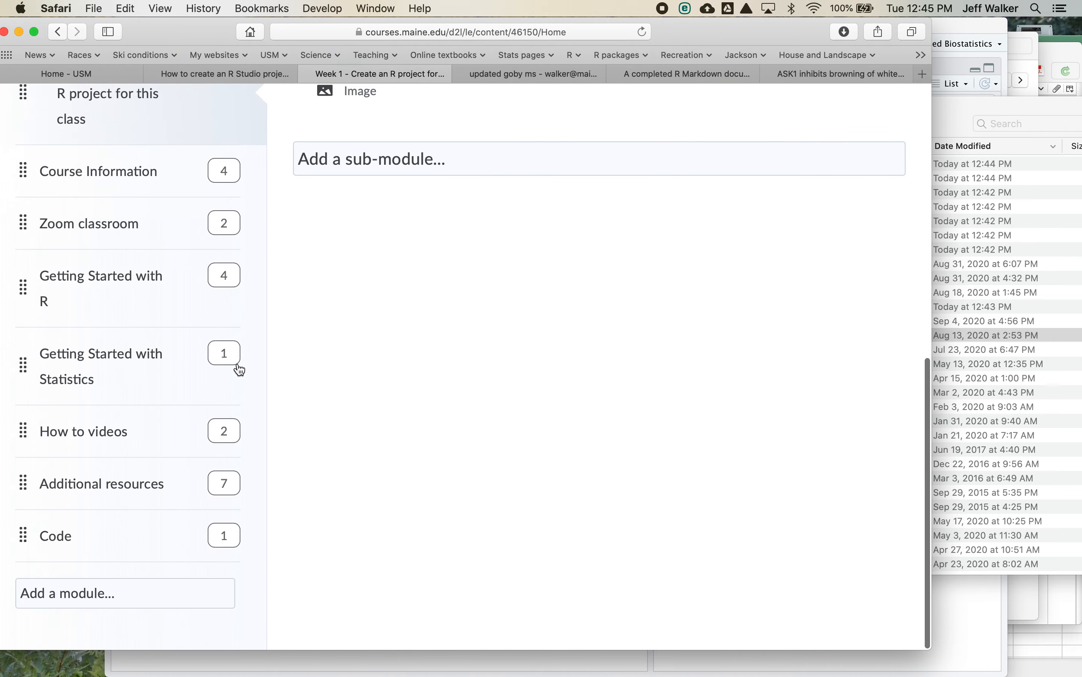
click(61, 541)
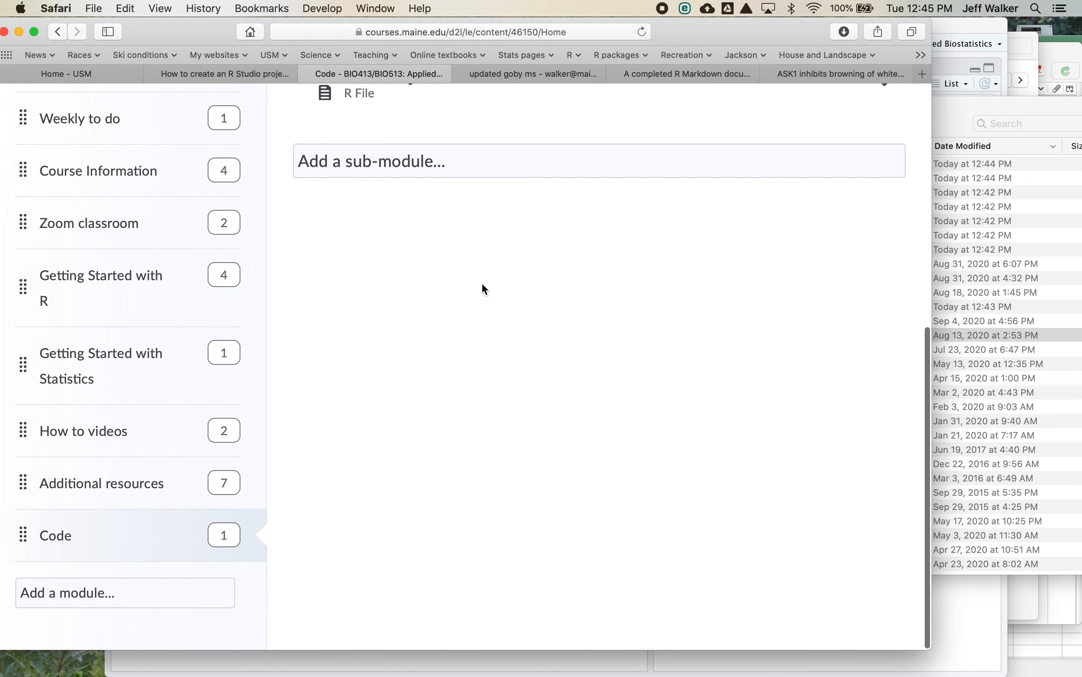
scroll(595, 188, up, 2)
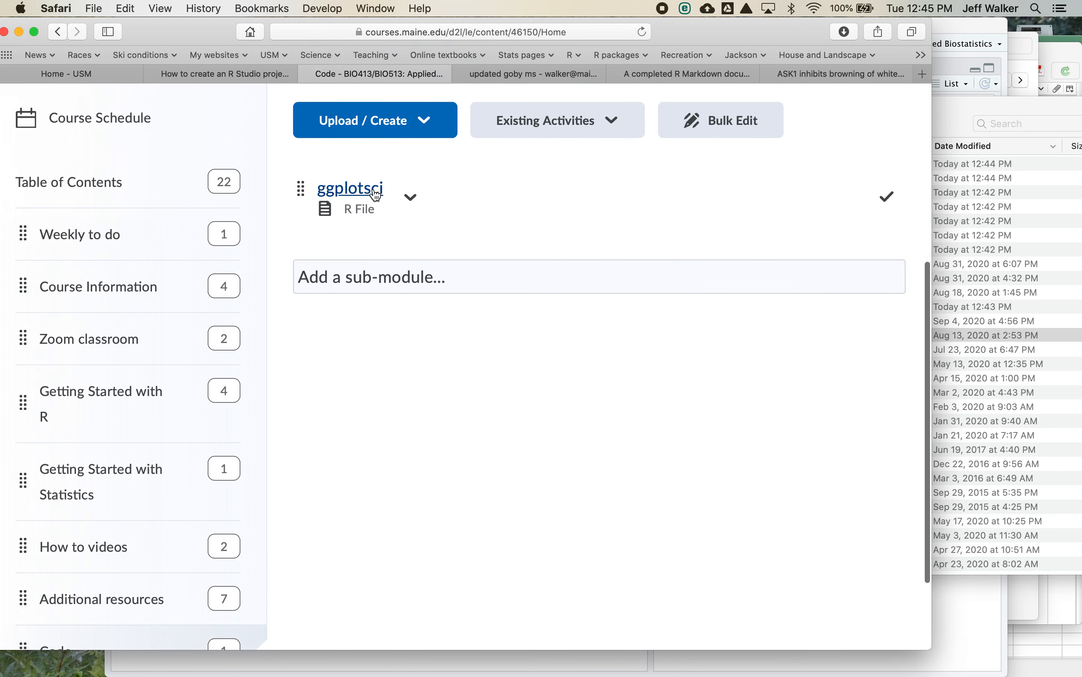
click(375, 190)
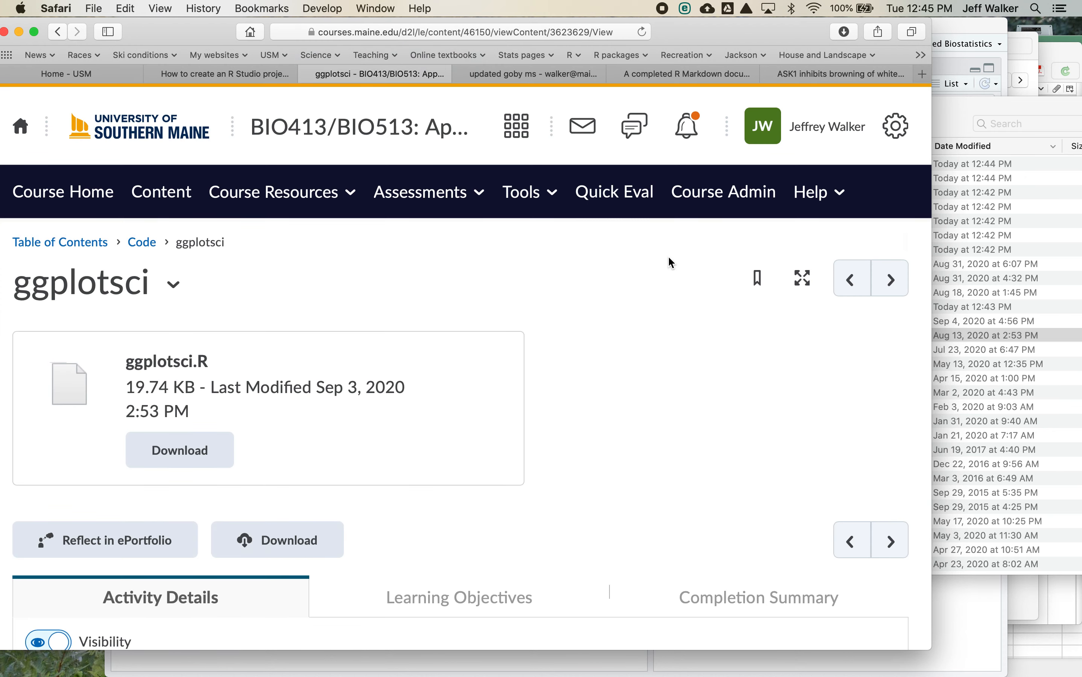
click(184, 451)
- Show recent files in a second Finder window and move ggplotsci.R into the R folder of Applied Biostatistics
mouse_move(87, 661)
click(35, 659)
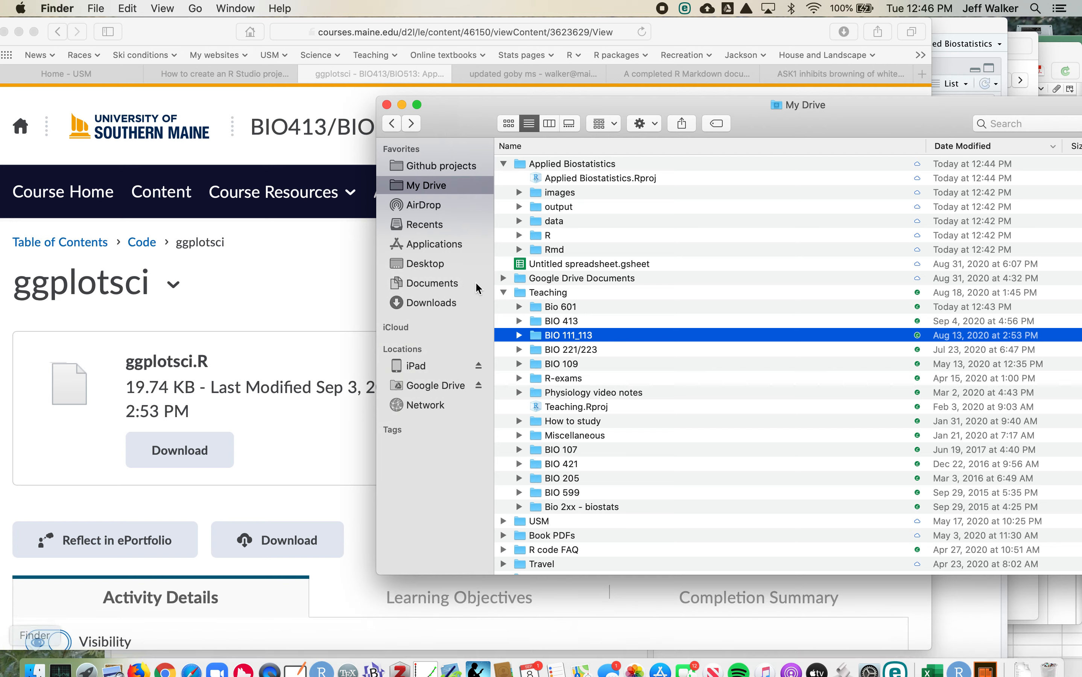
key(super+n)
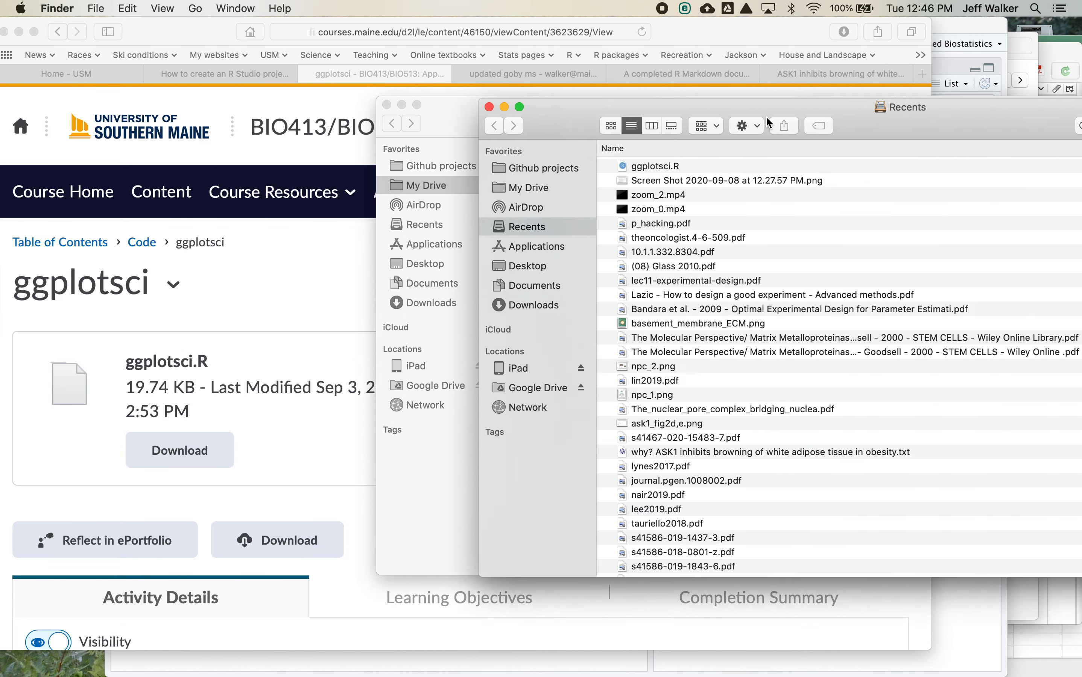
drag(767, 121, 1018, 136)
click(974, 192)
drag(974, 197, 547, 232)
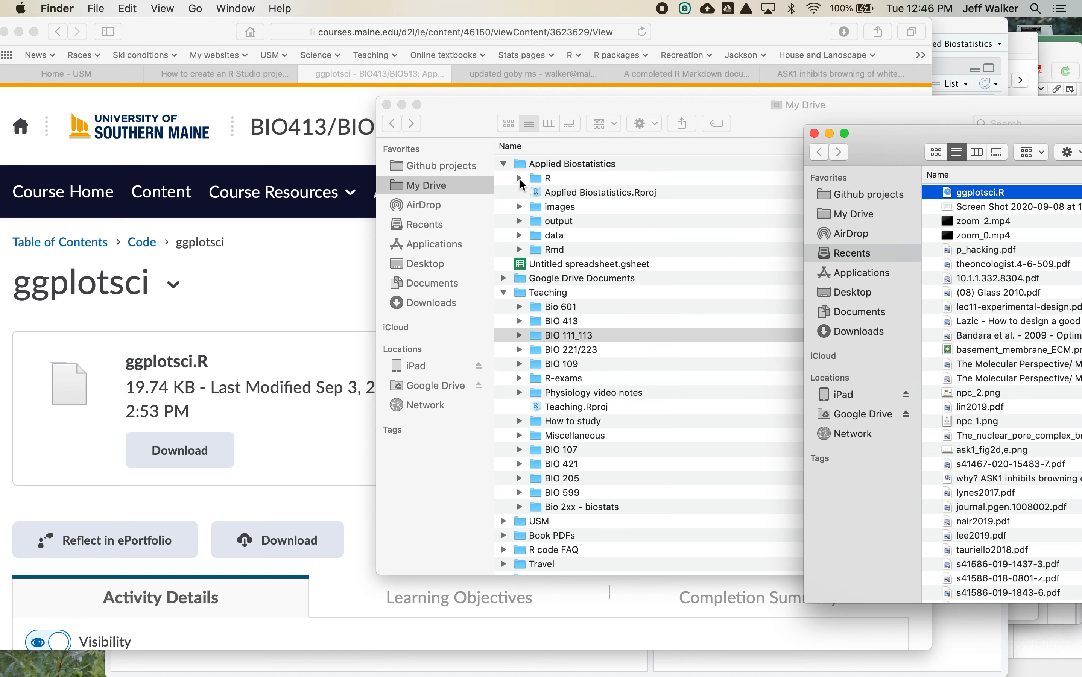
- Switch to RStudio, open ggplotsci.R from the project's R folder and look through its code
click(344, 301)
mouse_move(458, 670)
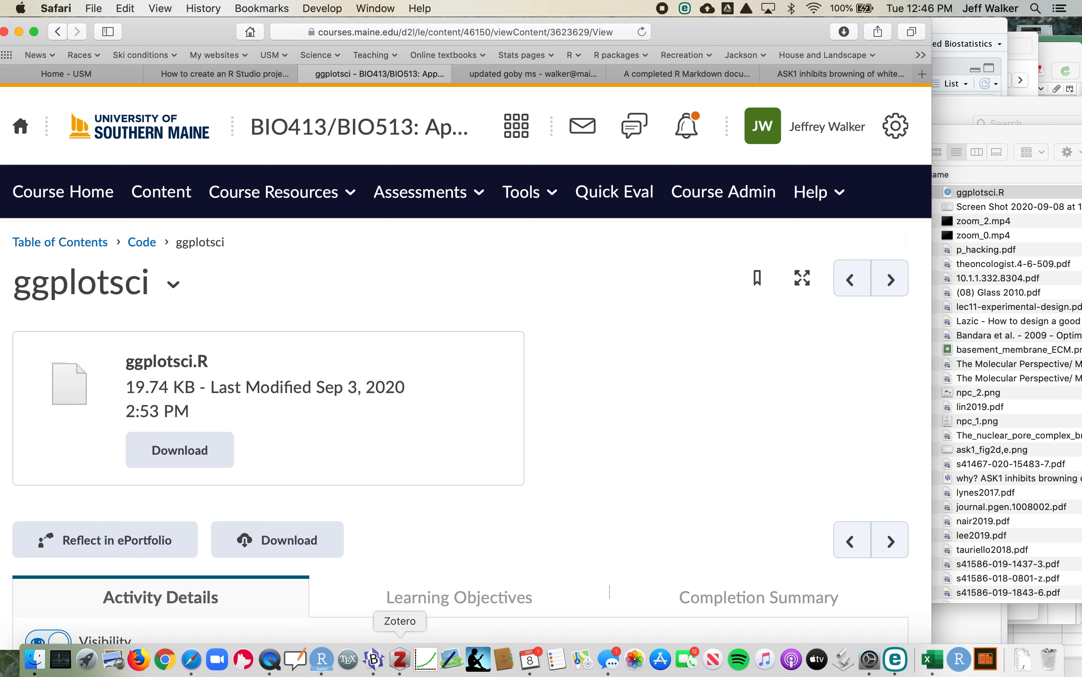
click(327, 670)
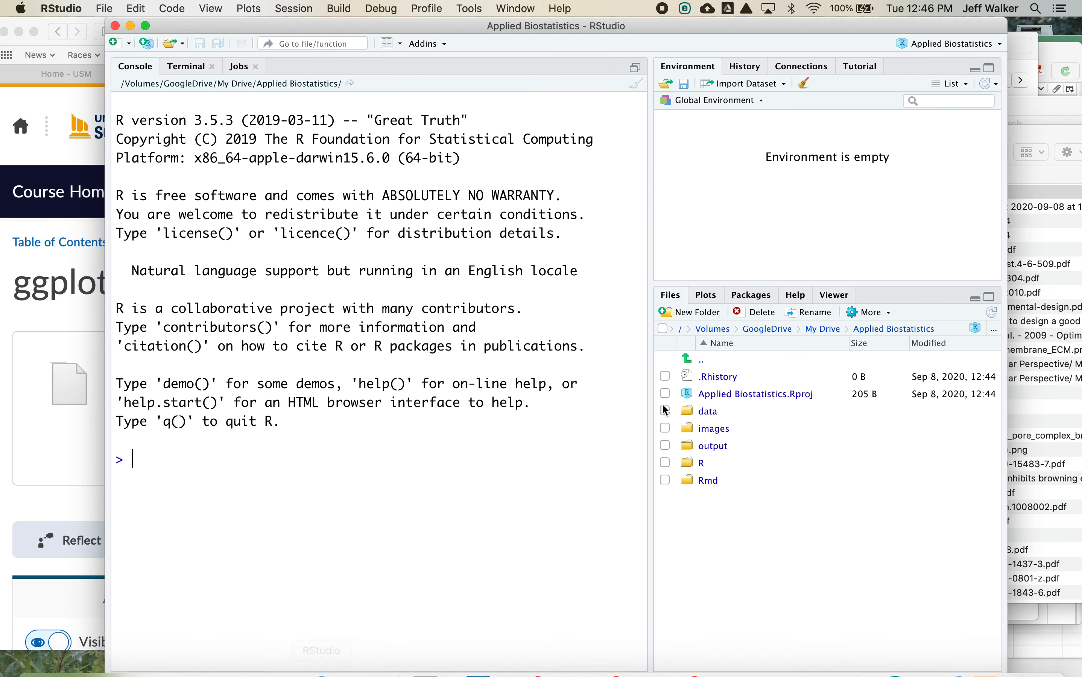
click(701, 463)
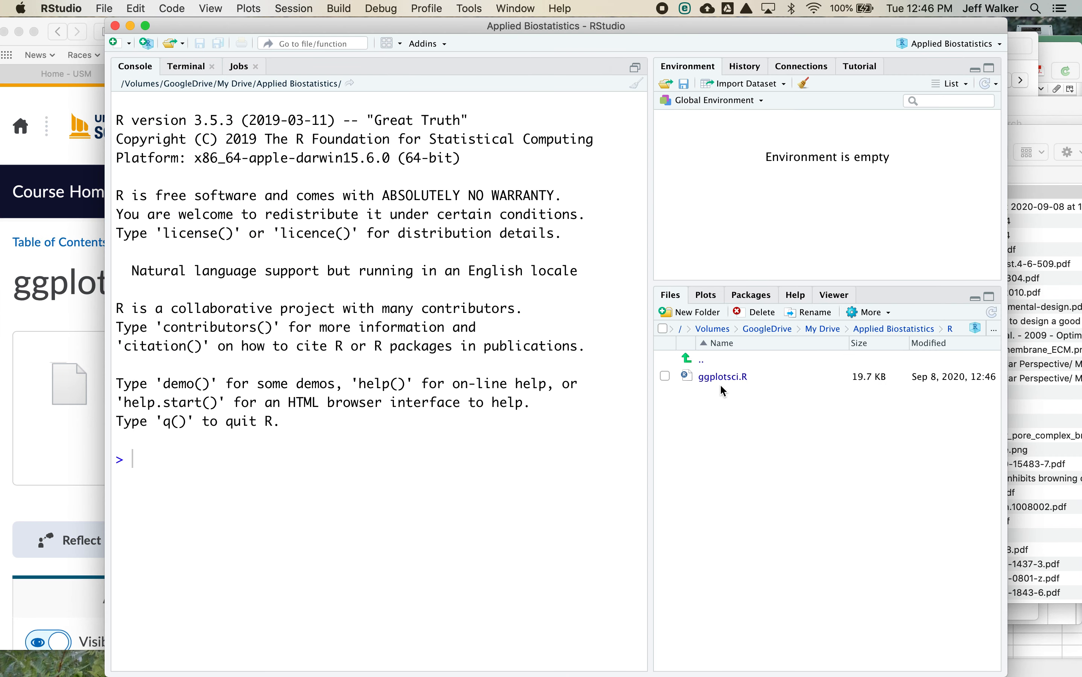
click(724, 377)
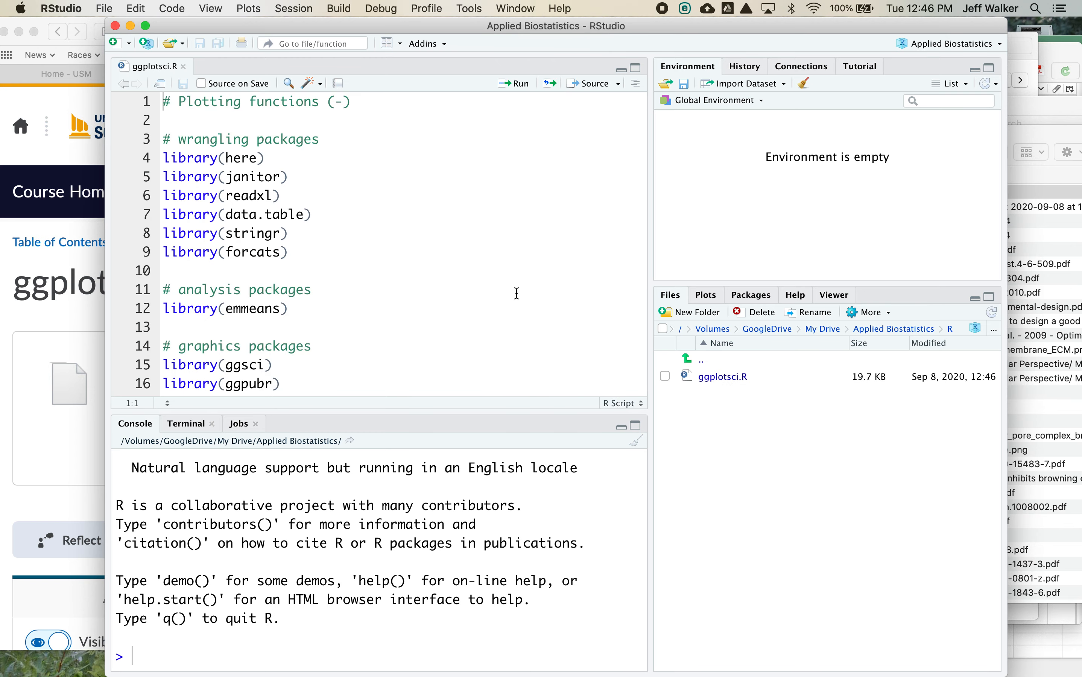
scroll(513, 262, down, 5)
scroll(514, 263, down, 15)
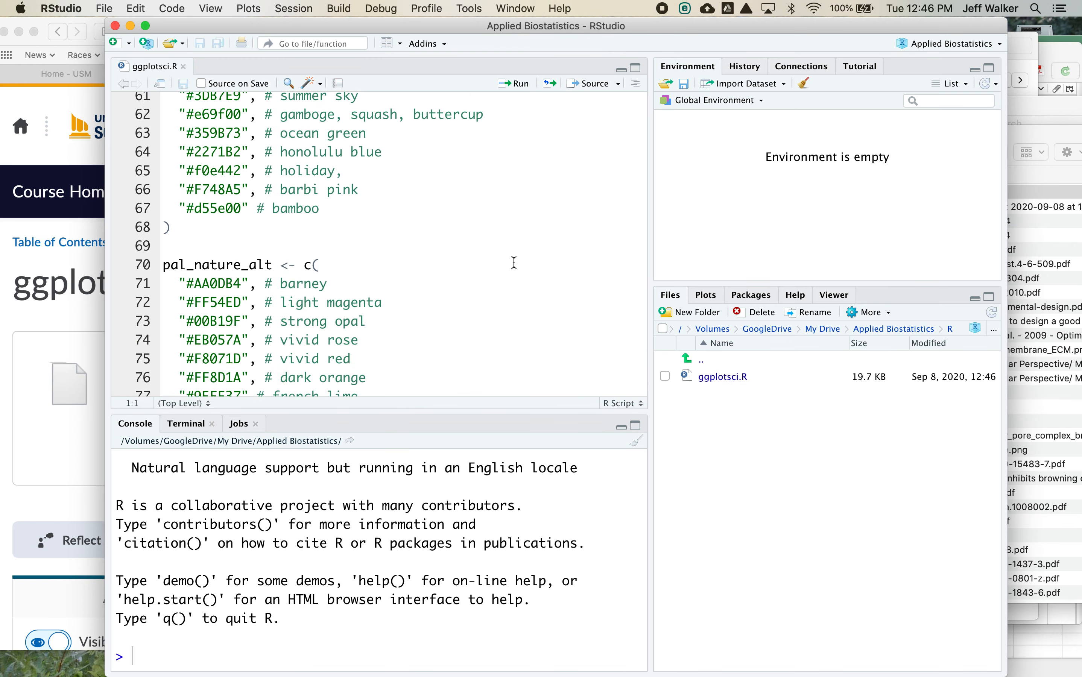